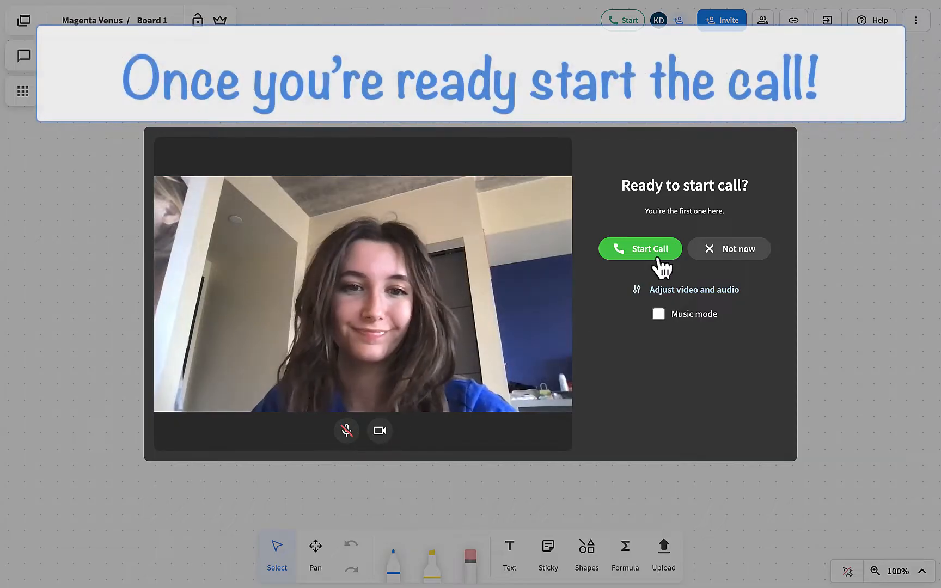
Step: Start the video call and invite a contact to the Space, closing the sharing dialog when the invite is sent
{"action": "left_click", "coordinate": [658, 256]}
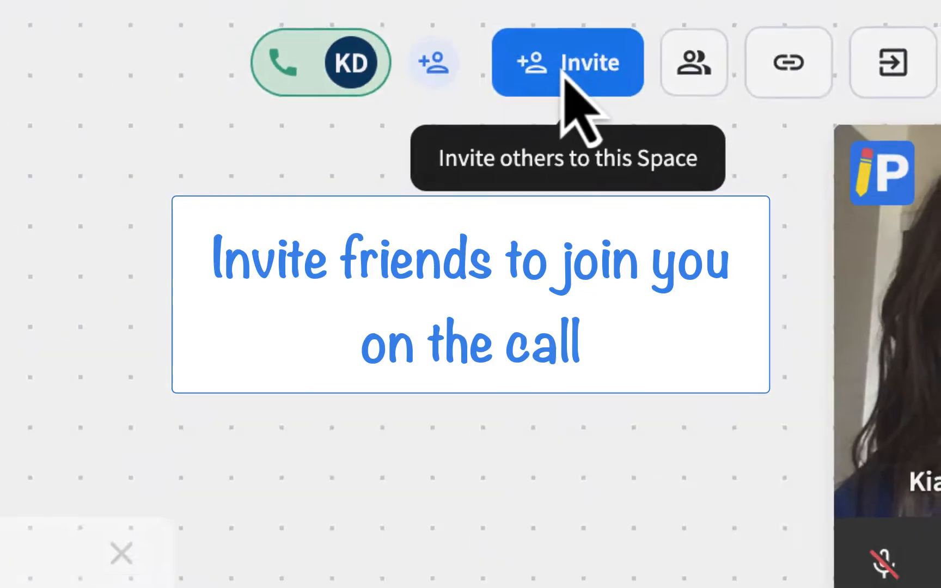
{"action": "left_click", "coordinate": [564, 77]}
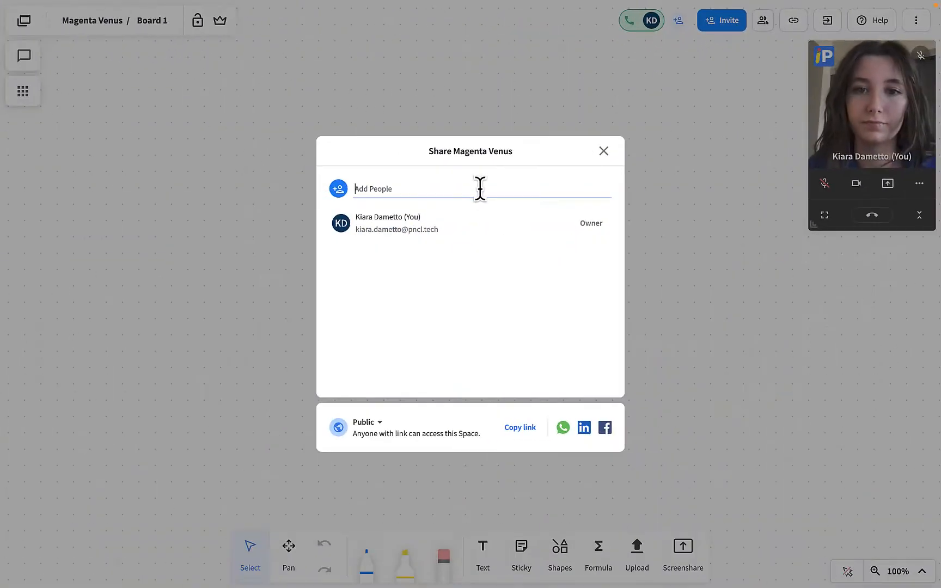
{"action": "type", "text": "polina"}
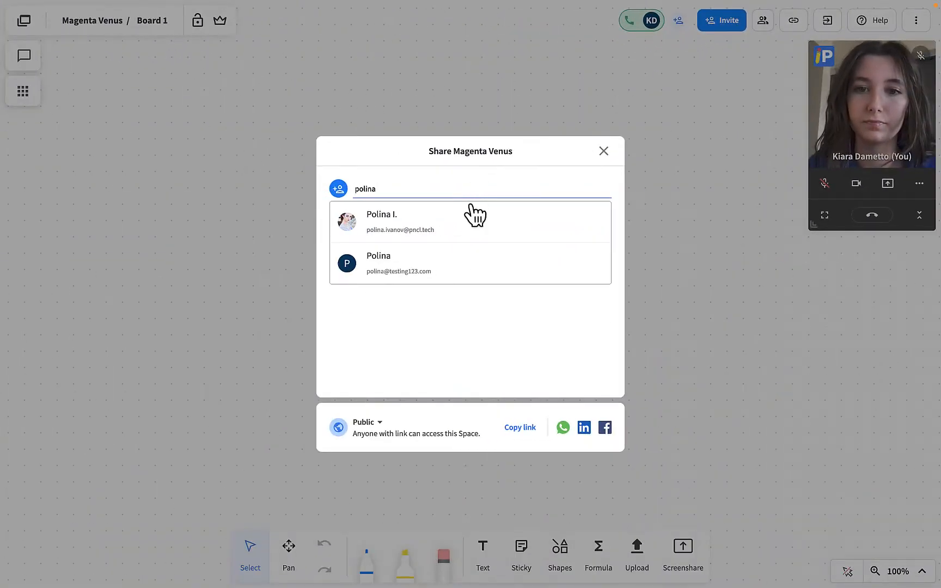
{"action": "left_click", "coordinate": [454, 232]}
{"action": "left_click", "coordinate": [598, 385]}
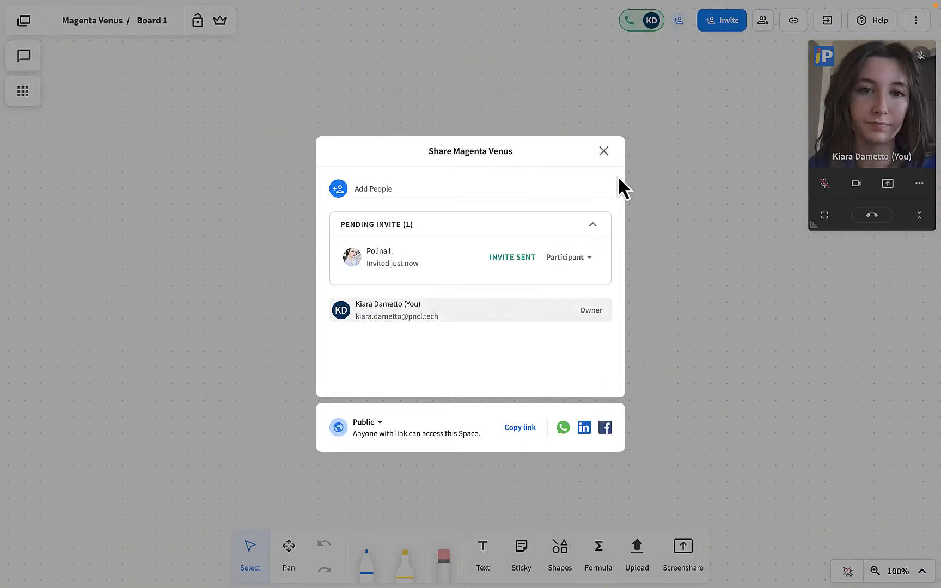
{"action": "left_click", "coordinate": [632, 188]}
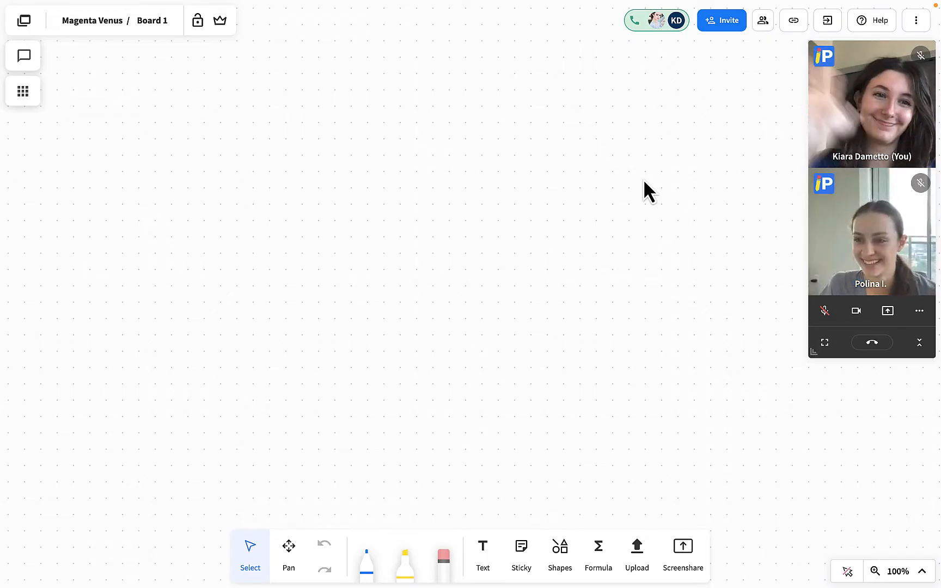
Step: Create a new board in the Main room of the Space
{"action": "left_click", "coordinate": [24, 20]}
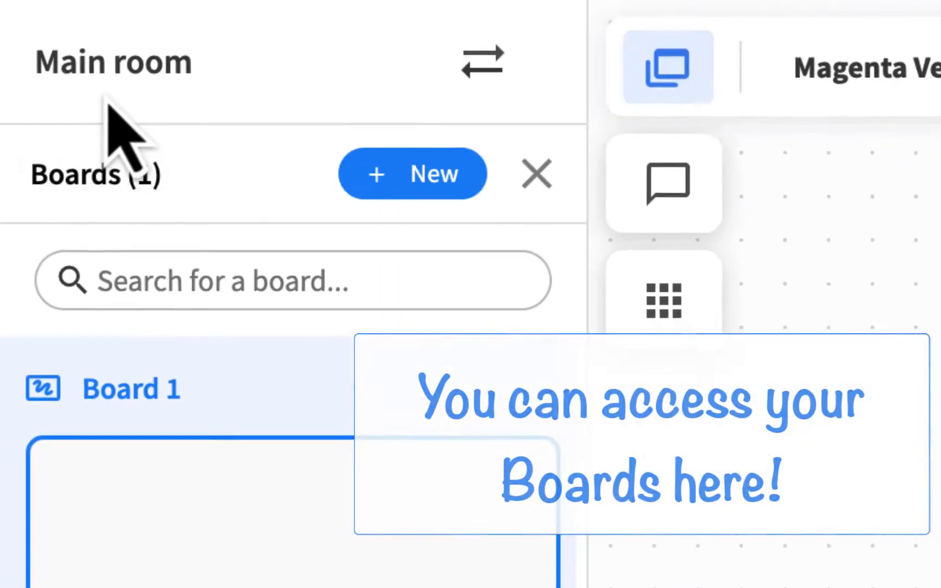
{"action": "left_click", "coordinate": [412, 173]}
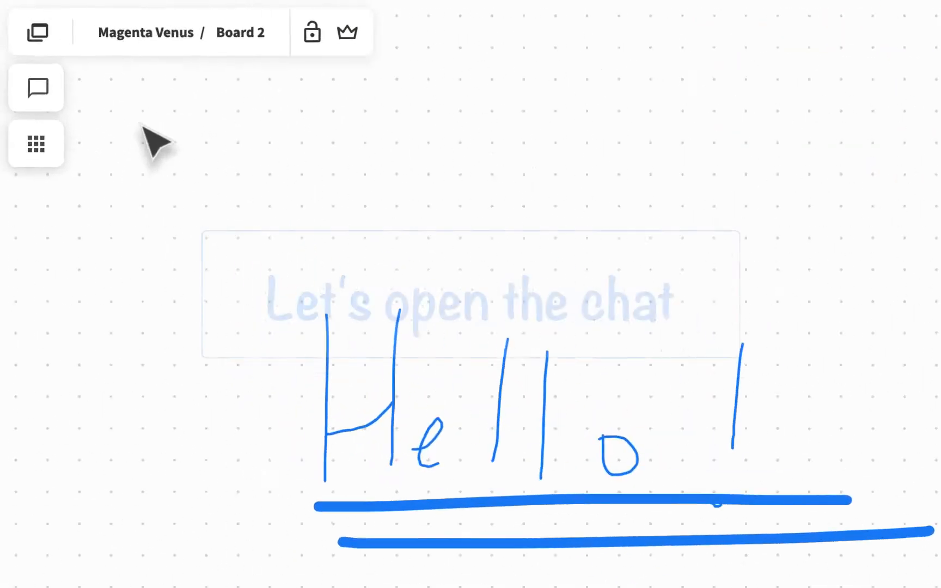
Step: Send "hey everyone!" in the chat to everyone in this Space and close the chat
{"action": "left_click", "coordinate": [56, 111]}
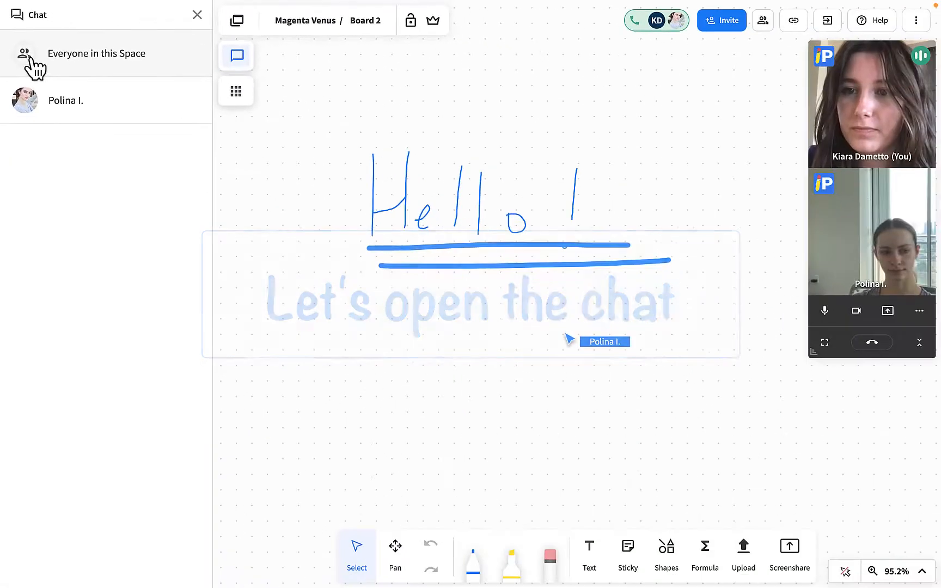
{"action": "left_click", "coordinate": [52, 70]}
{"action": "left_click", "coordinate": [90, 564]}
{"action": "type", "text": "hey everyo"}
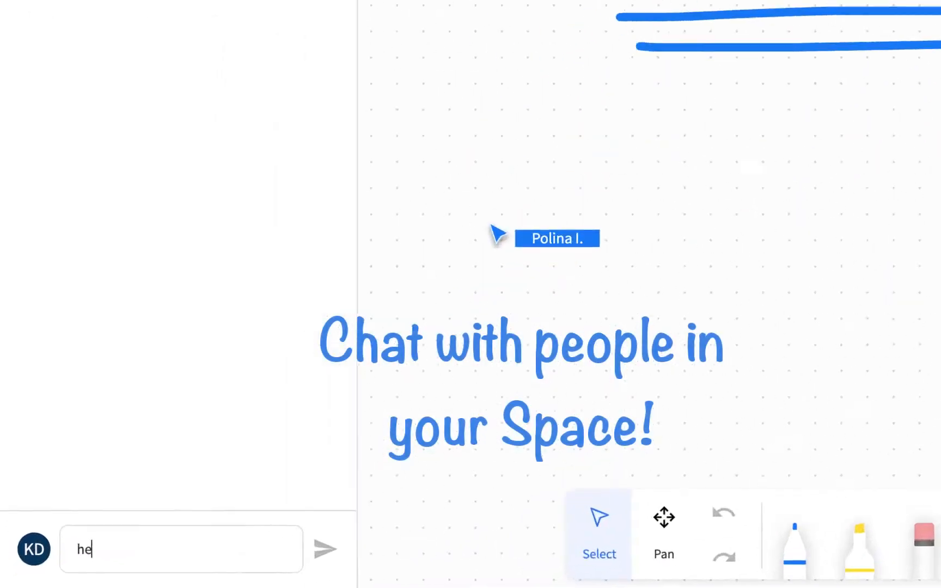
{"action": "type", "text": "ne!"}
{"action": "key", "text": "Return"}
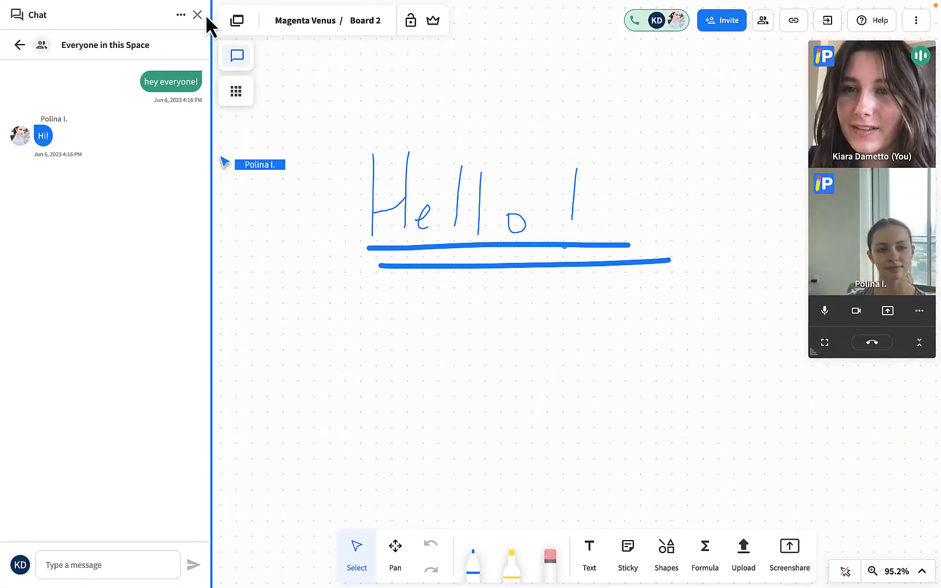
{"action": "left_click", "coordinate": [197, 17]}
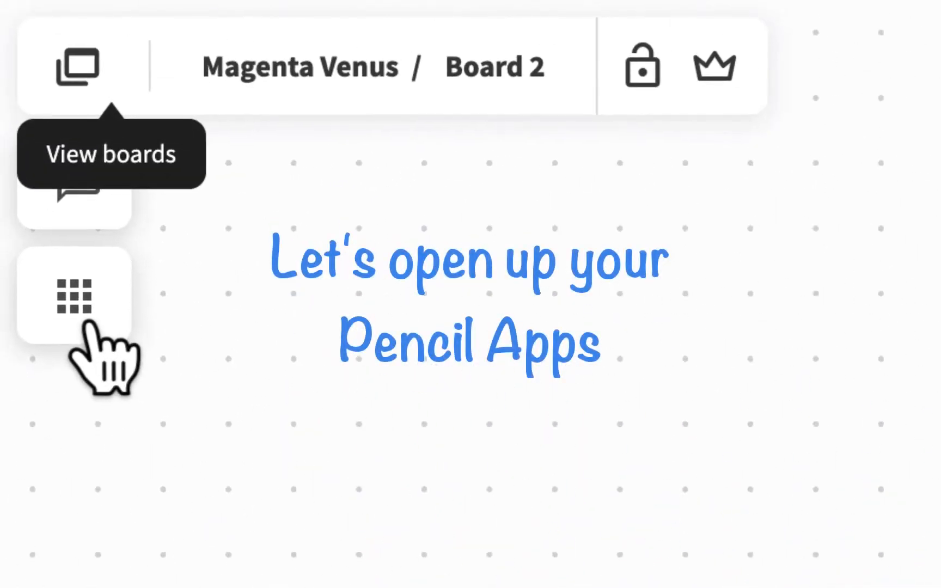
Step: Launch the Web Viewer app on the board and search the web for "desmos graphing calculator"
{"action": "left_click", "coordinate": [24, 91]}
{"action": "left_click", "coordinate": [133, 344]}
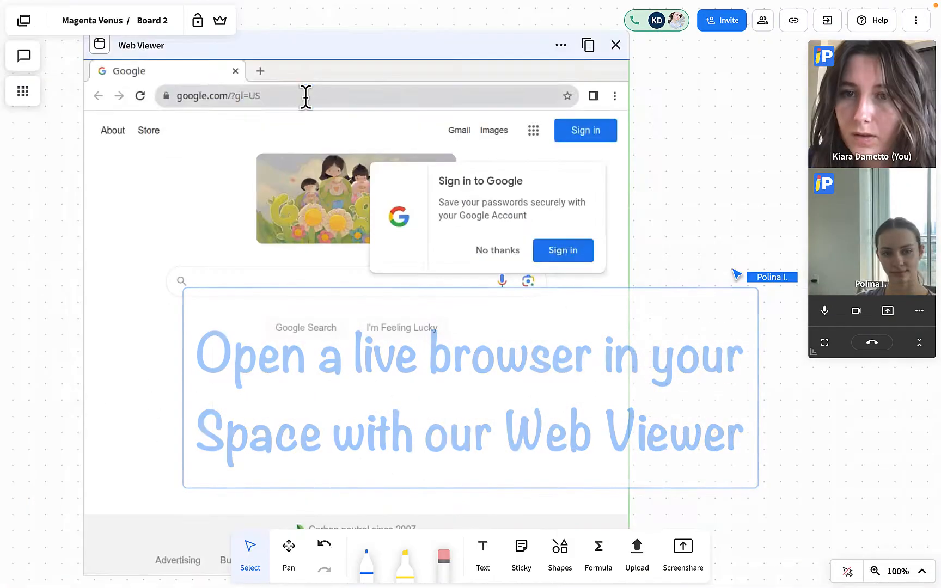
{"action": "left_click", "coordinate": [305, 96]}
{"action": "type", "text": "desmos c"}
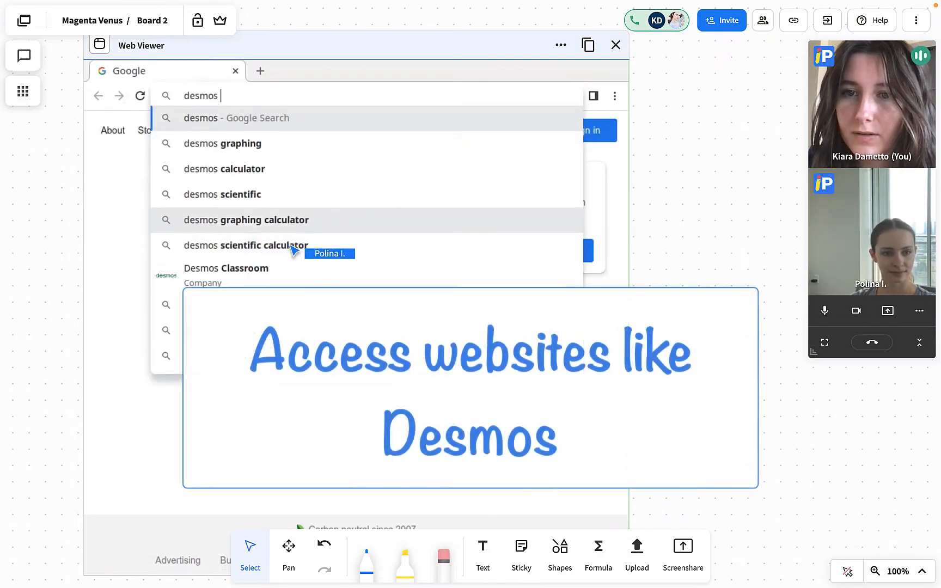
{"action": "key", "text": "BackSpace"}
{"action": "key", "text": "BackSpace"}
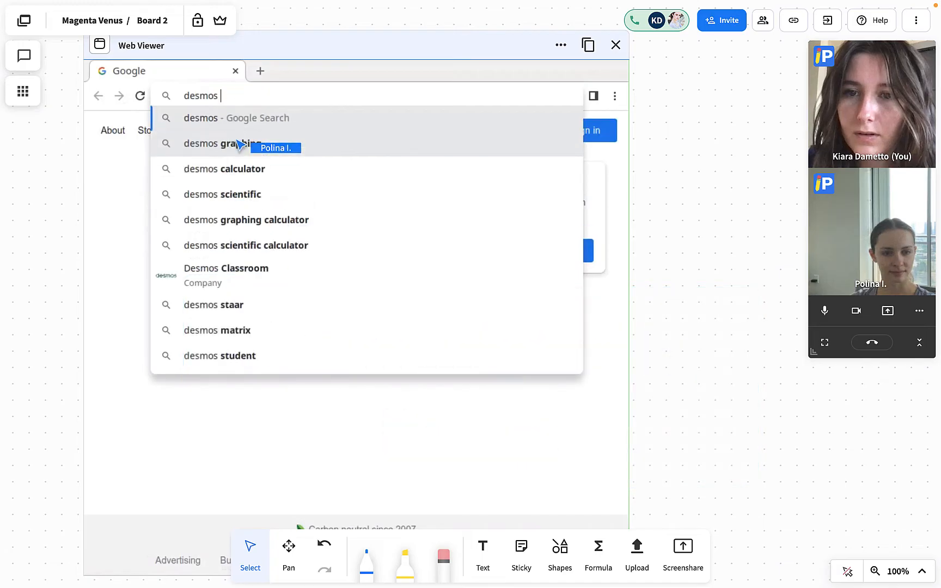
{"action": "type", "text": "gra"}
{"action": "left_click", "coordinate": [330, 144]}
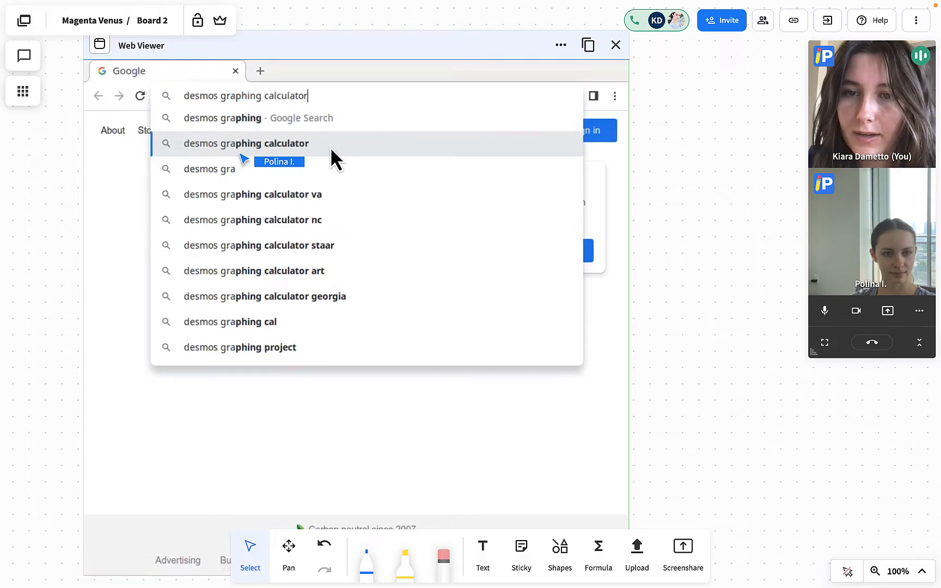
Step: Go to the Desmos graphing calculator and plot y = x^2 + 2
{"action": "left_click", "coordinate": [221, 275]}
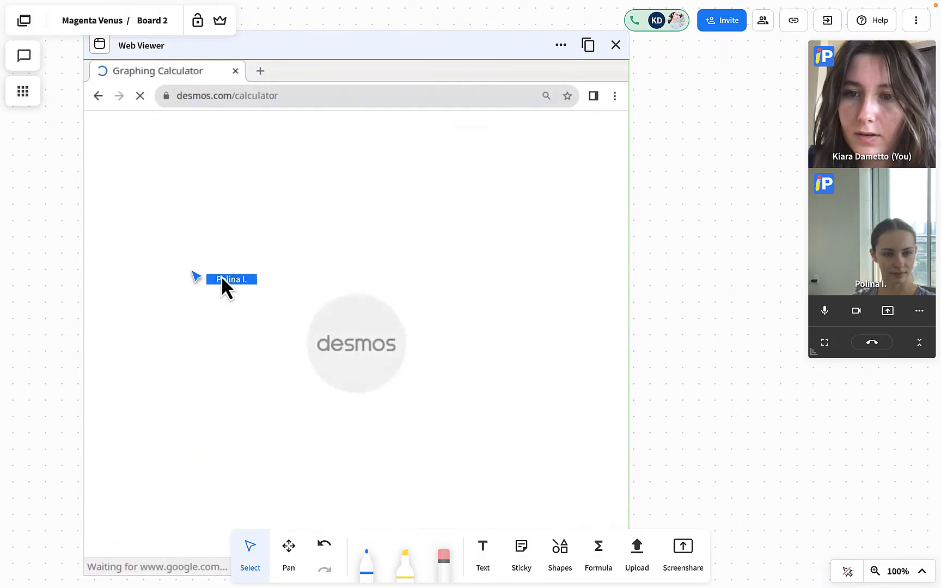
{"action": "type", "text": "x^2+2"}
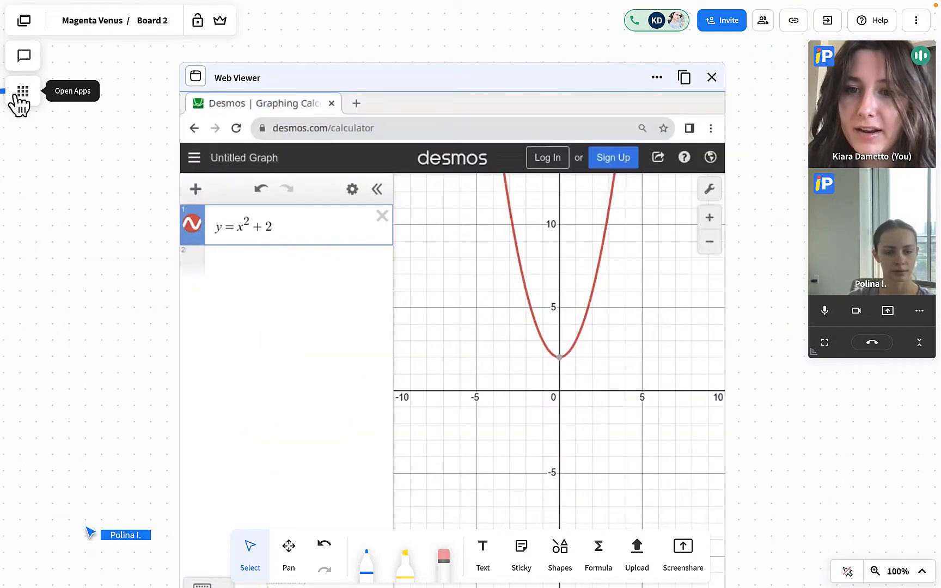
Step: Find the Math Manipulatives app among the Space's apps and open it
{"action": "left_click", "coordinate": [20, 93]}
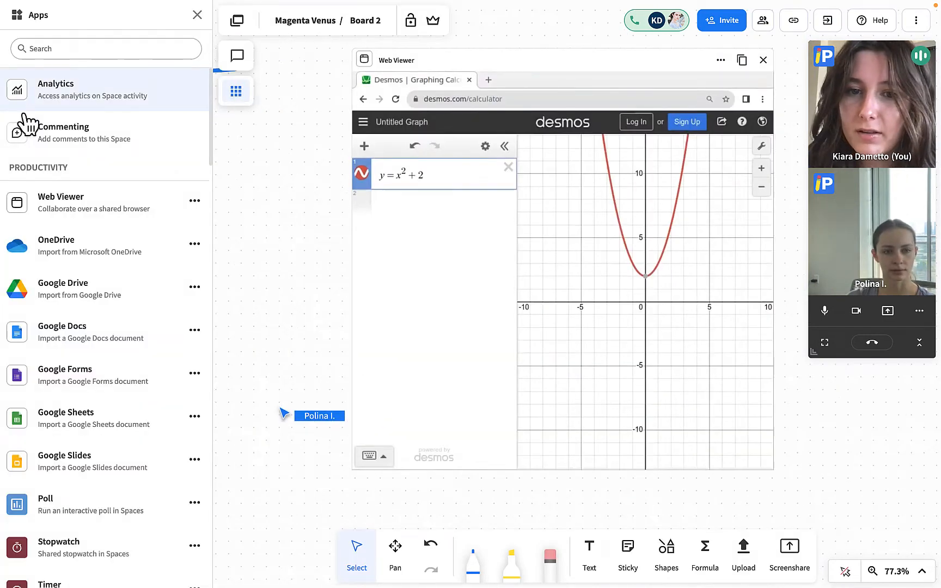
{"action": "left_click", "coordinate": [105, 48]}
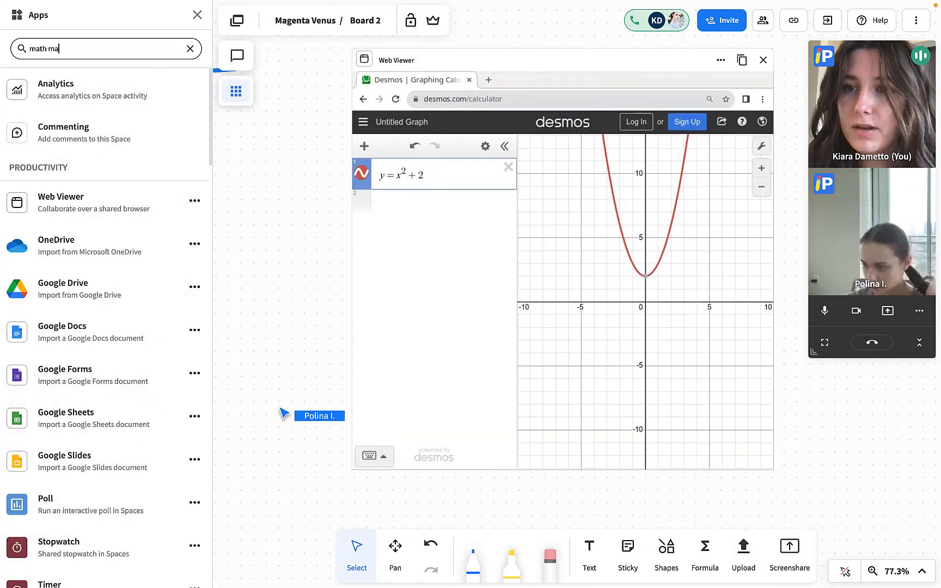
{"action": "type", "text": "math maipulatives"}
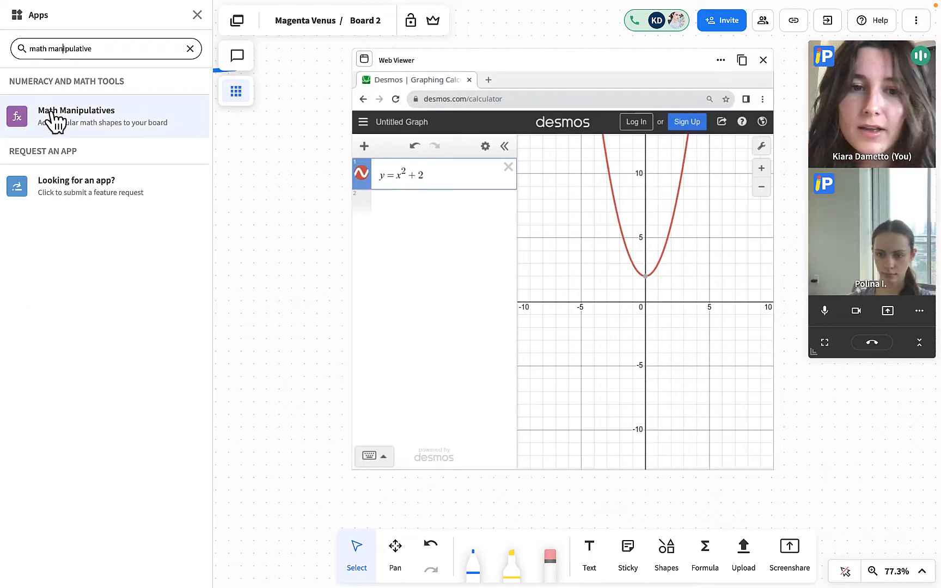
{"action": "left_click", "coordinate": [57, 121]}
Step: Add the Full Circle Protractor from the geometry tools to the board and position it over the Desmos graph
{"action": "left_click", "coordinate": [191, 100]}
{"action": "left_click", "coordinate": [195, 150]}
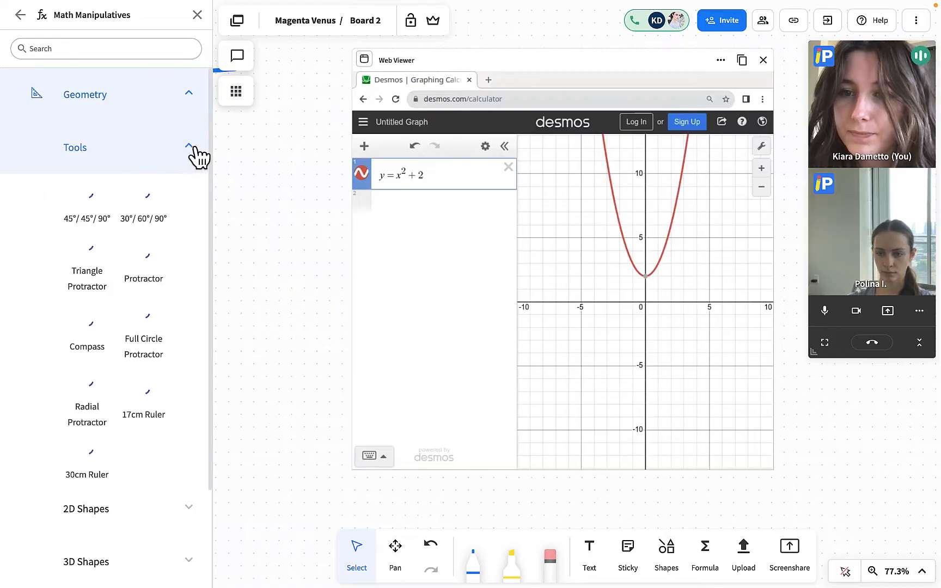
{"action": "left_click", "coordinate": [145, 316]}
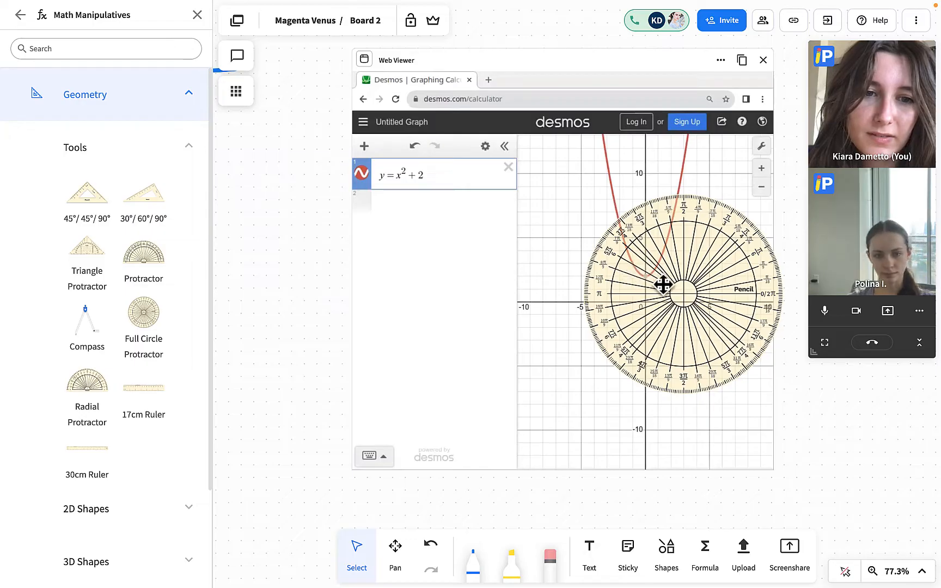
{"action": "left_click_drag", "start_coordinate": [681, 293], "coordinate": [656, 282]}
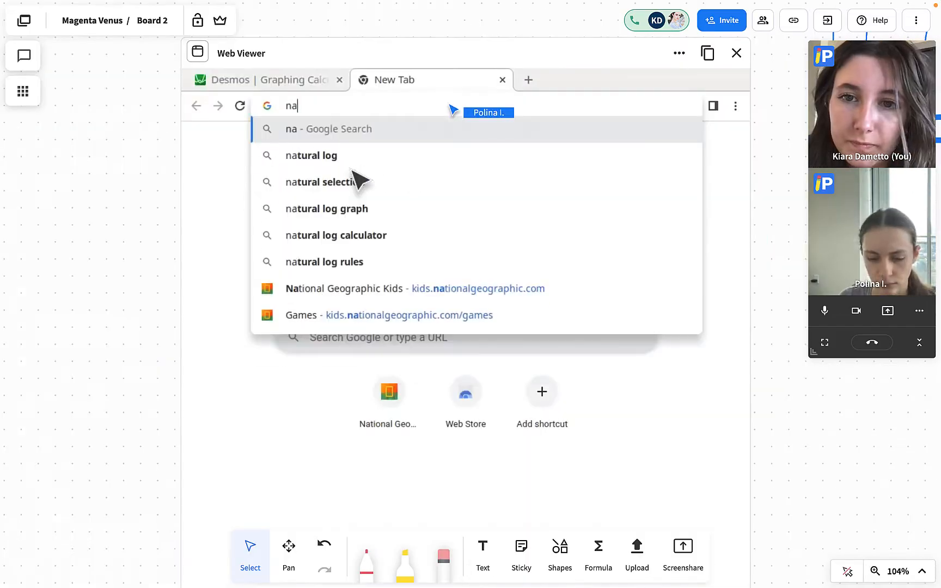
Step: Go to the National Geographic Kids website in the Web Viewer and play the "It's a Bug's Life" video from its videos page
{"action": "type", "text": "tionalgeographic.com/games/action-adventure/article/space-explorer"}
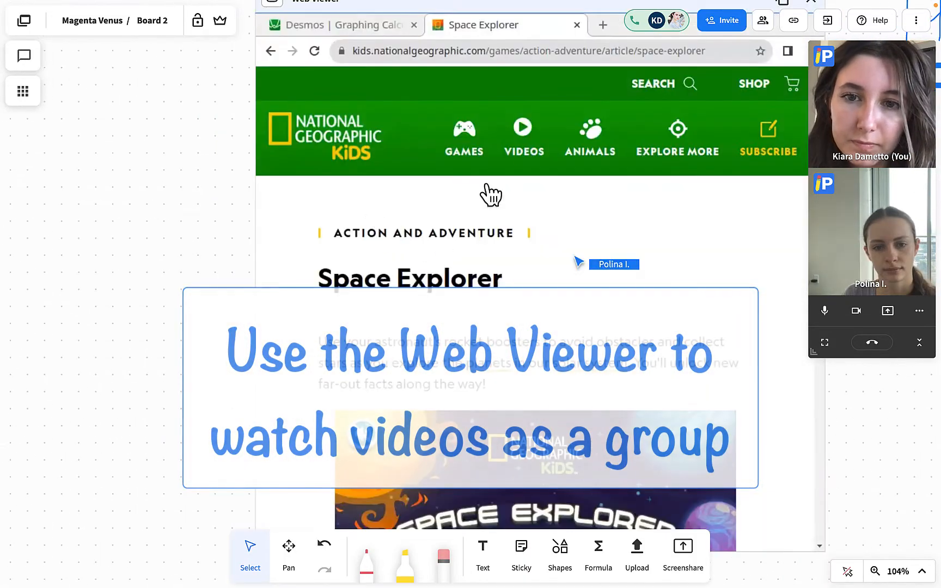
{"action": "left_click", "coordinate": [526, 150]}
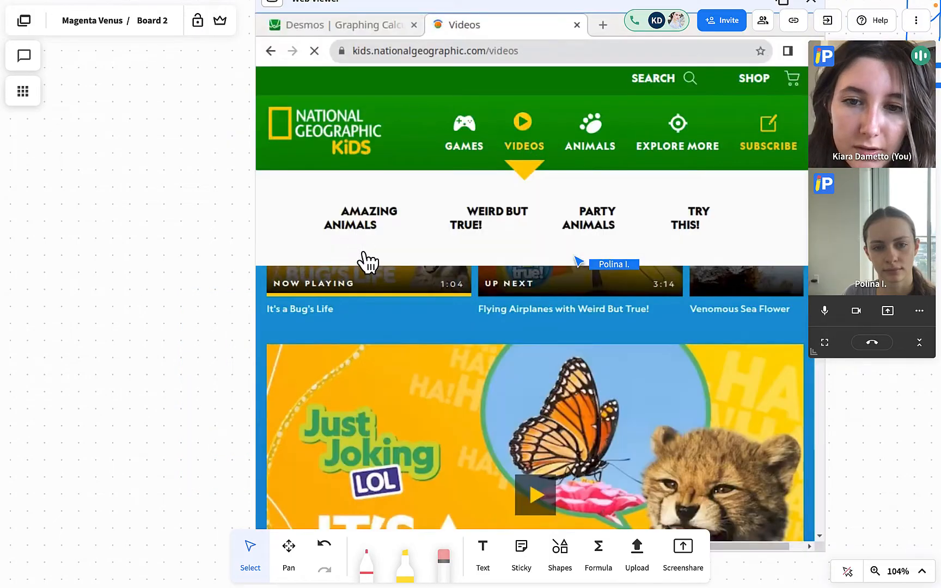
{"action": "scroll", "coordinate": [455, 374], "scroll_direction": "down", "scroll_amount": 4}
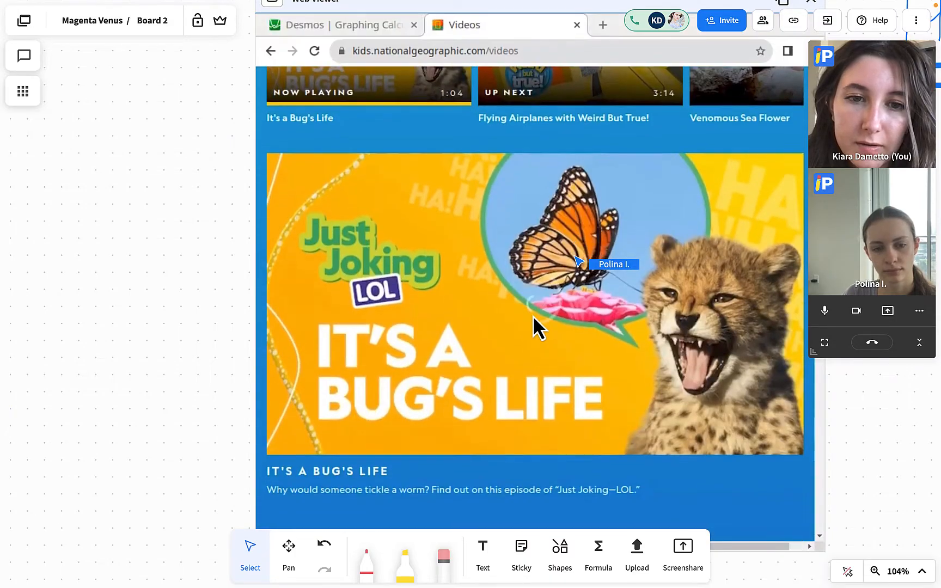
{"action": "left_click", "coordinate": [533, 318]}
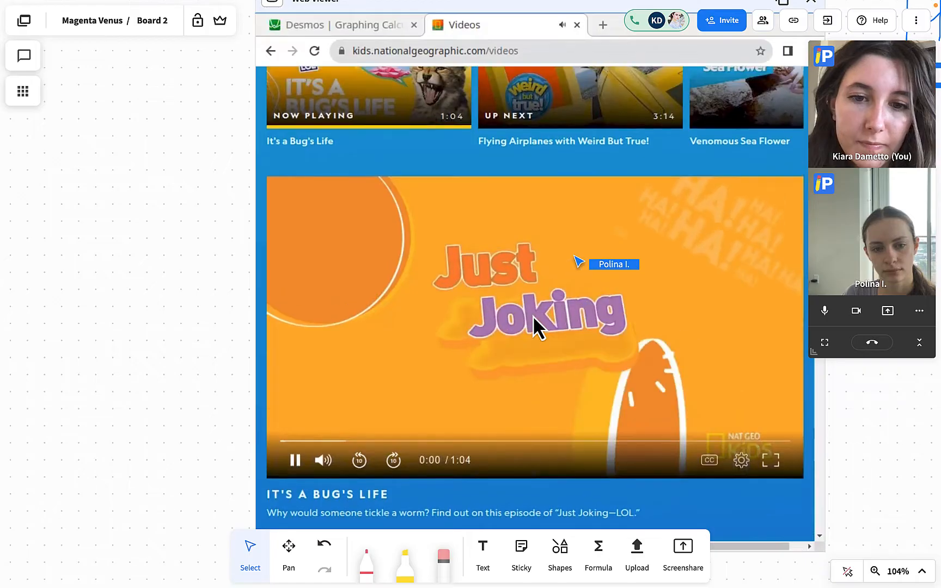
{"action": "scroll", "coordinate": [533, 318], "scroll_direction": "up", "scroll_amount": 1}
{"action": "scroll", "coordinate": [532, 316], "scroll_direction": "down", "scroll_amount": 1}
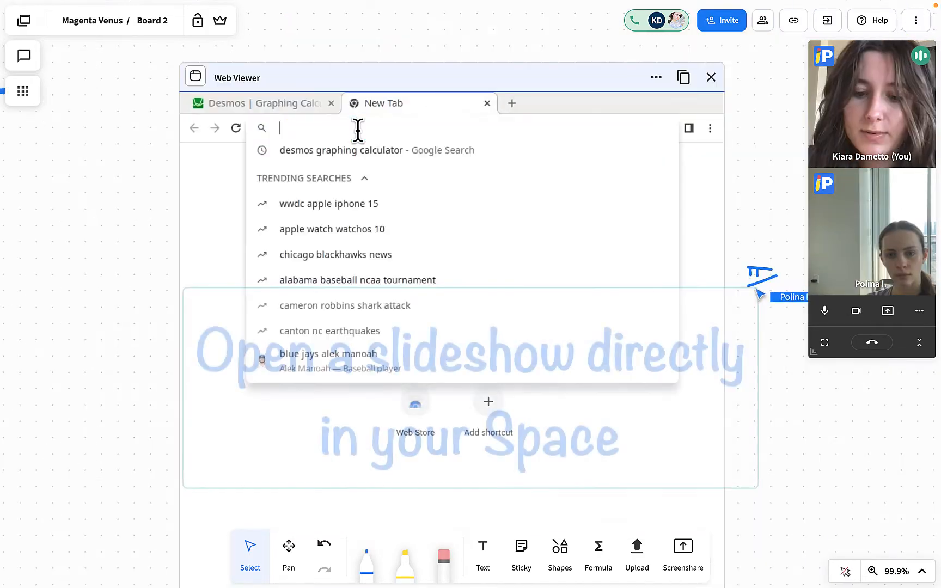
Step: Load the Trig Review Google Slides link in the Web Viewer, start the slideshow and advance to slide 3
{"action": "key", "text": "super+v"}
{"action": "key", "text": "Return"}
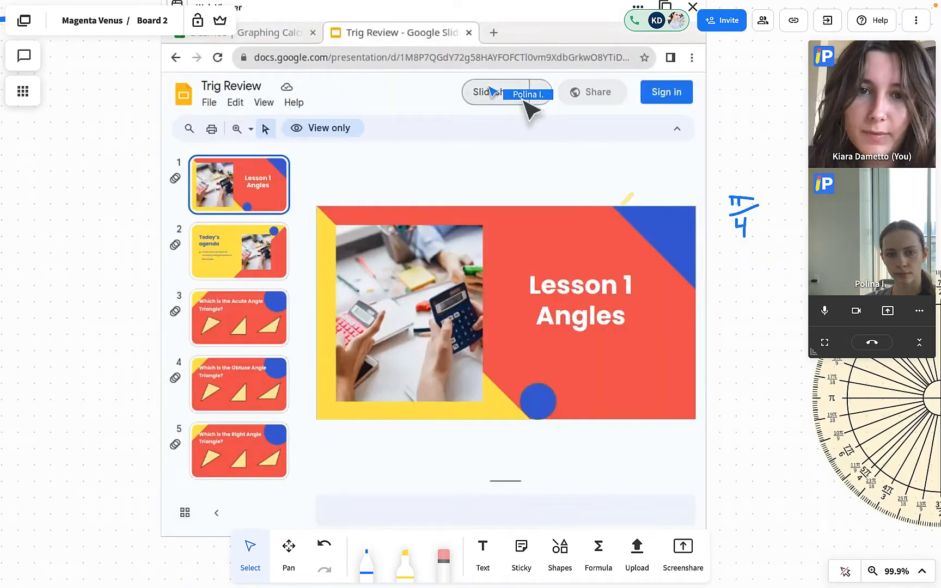
{"action": "left_click", "coordinate": [525, 102]}
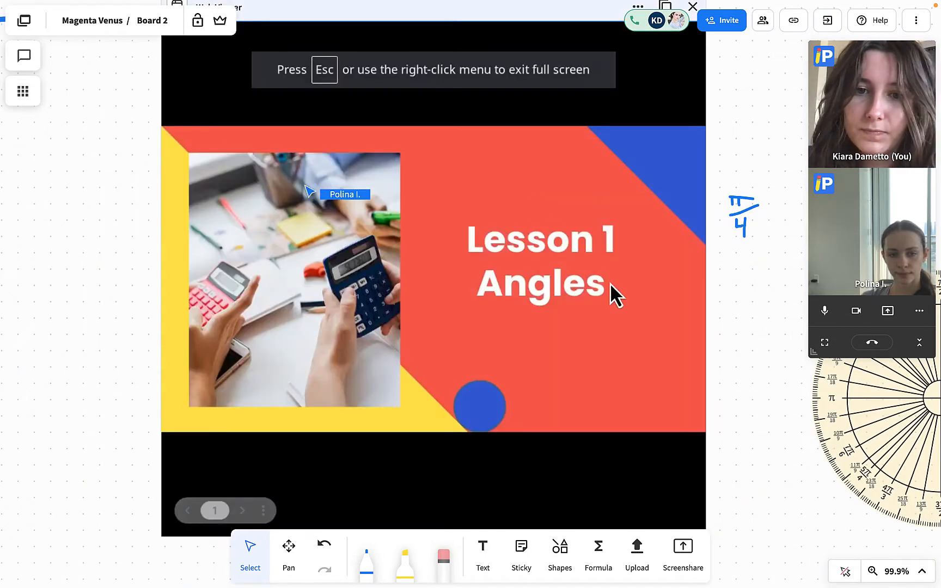
{"action": "left_click", "coordinate": [243, 511]}
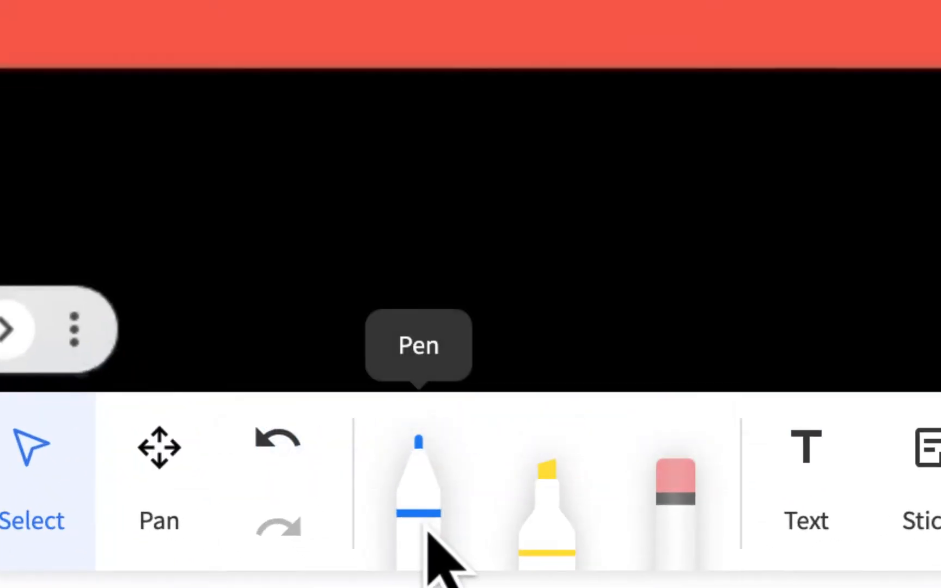
Step: Circle the first triangle on the acute angle slide with the blue pen
{"action": "left_click", "coordinate": [431, 557]}
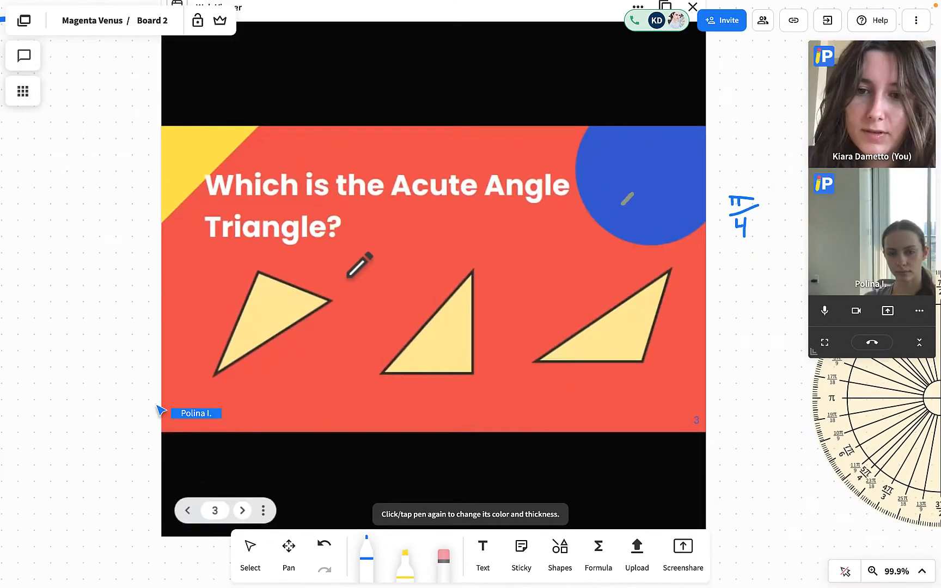
{"action": "left_click_drag", "start_coordinate": [308, 266], "coordinate": [317, 267]}
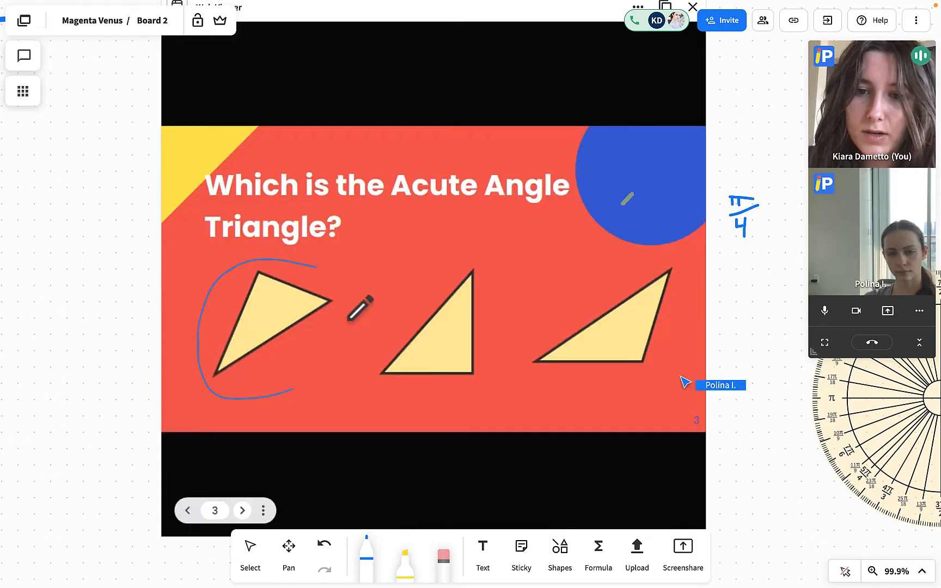
Step: Mark "Acute Angle" in the slide's question with the yellow highlighter
{"action": "left_click", "coordinate": [408, 578]}
{"action": "left_click", "coordinate": [407, 577]}
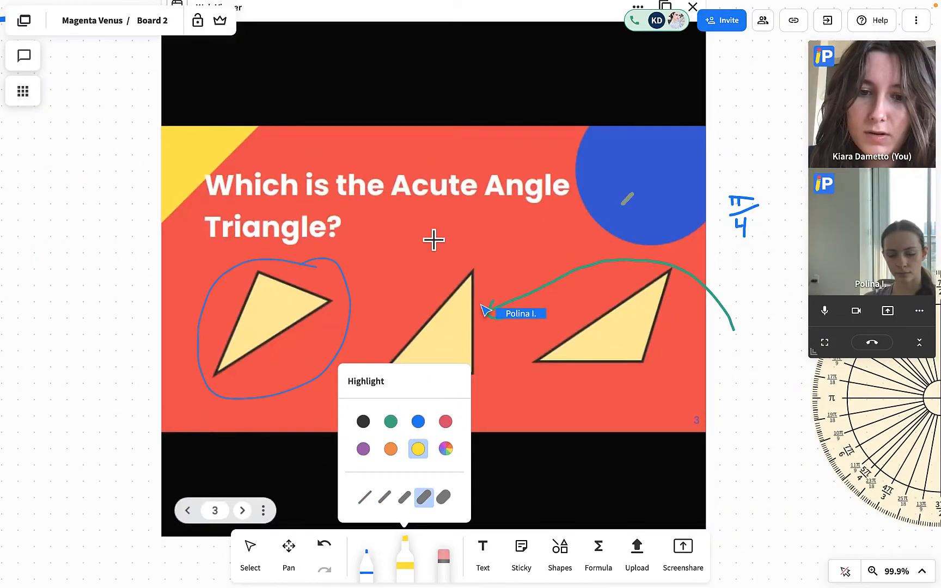
{"action": "left_click", "coordinate": [389, 184]}
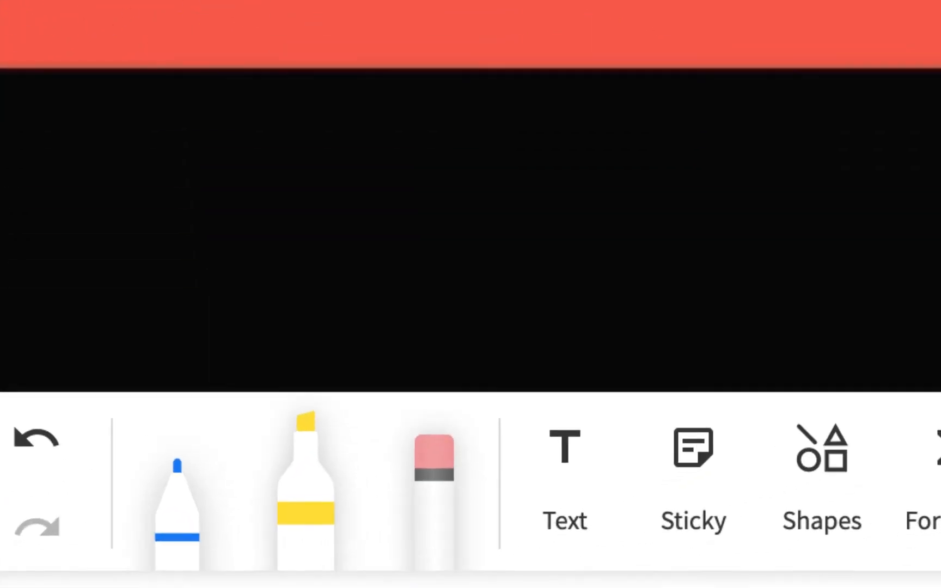
Step: Close the Web Viewer showing the triangle slides
{"action": "left_click", "coordinate": [443, 558]}
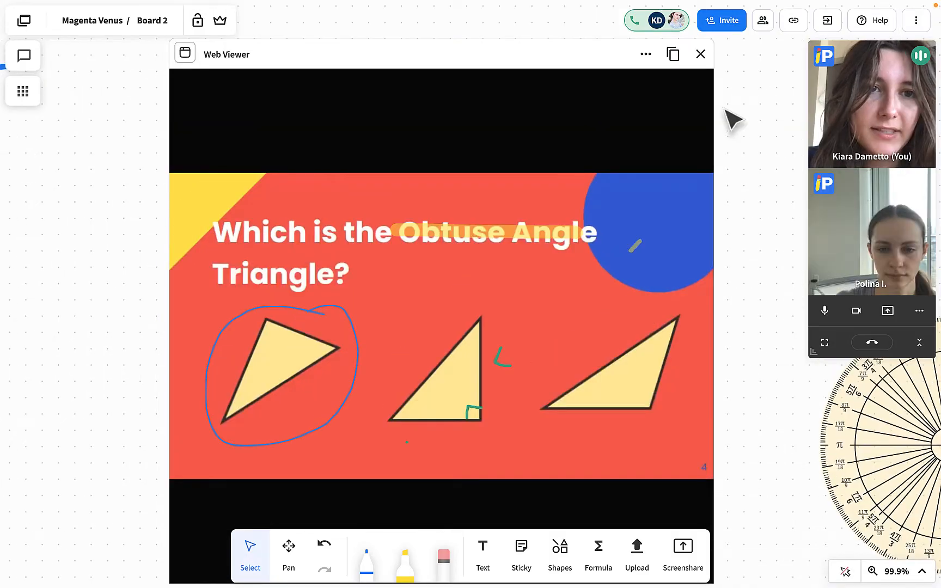
{"action": "scroll", "coordinate": [731, 120], "scroll_direction": "up", "scroll_amount": 1}
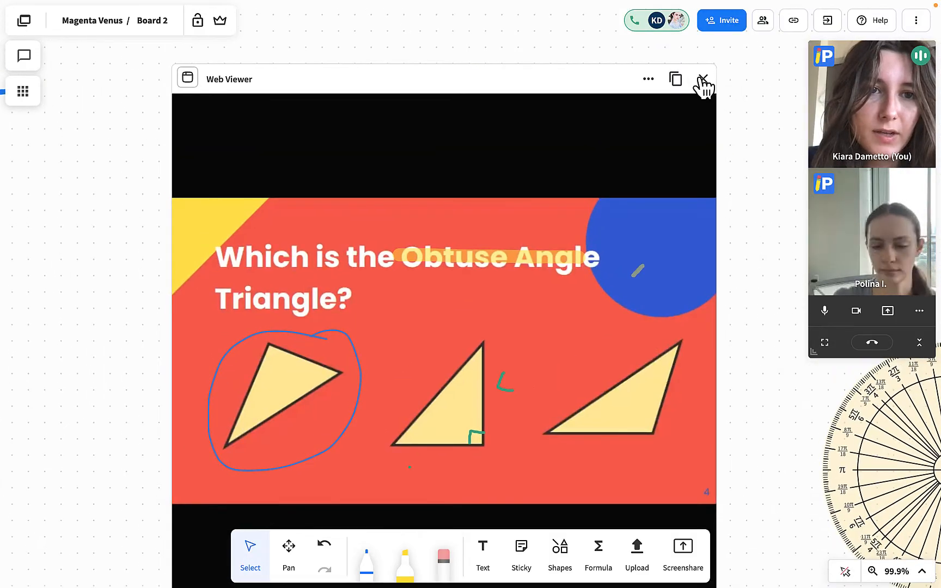
{"action": "left_click", "coordinate": [702, 82]}
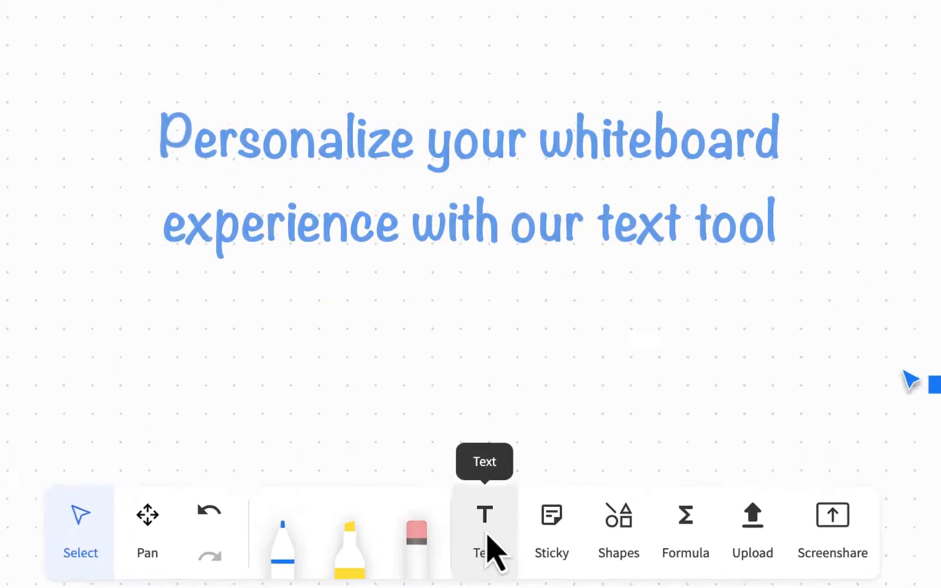
Step: Add a text box reading "Solve this problem" near the top of the empty board area
{"action": "left_click", "coordinate": [486, 537]}
{"action": "left_click", "coordinate": [189, 180]}
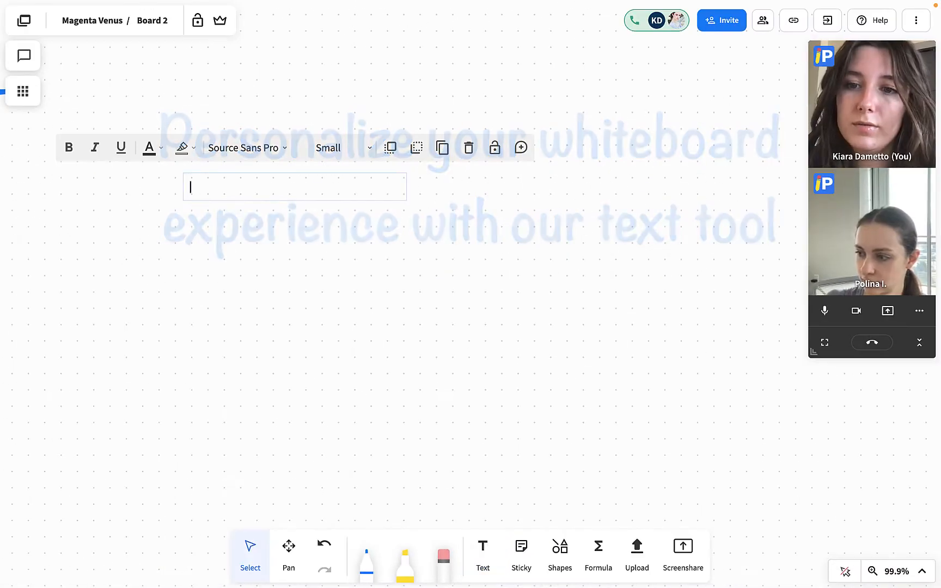
{"action": "type", "text": "Solve this problem"}
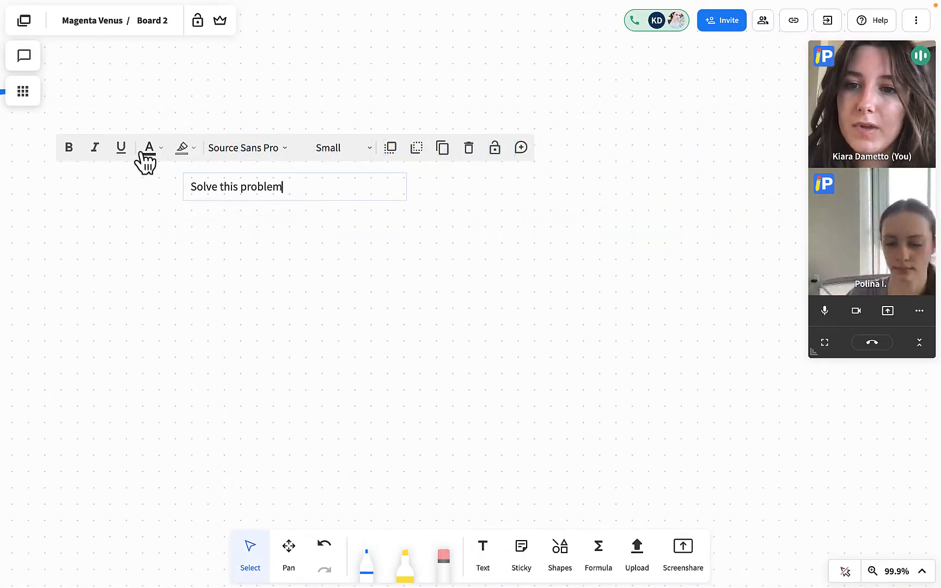
Step: Format the "Solve this problem" text as bold and orange, with its size set to Large
{"action": "key", "text": "Escape"}
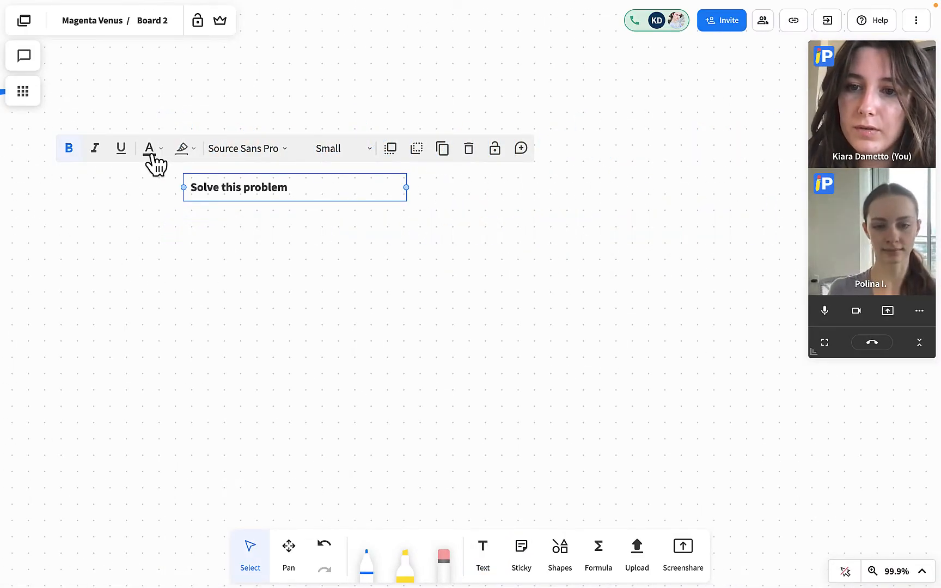
{"action": "left_click", "coordinate": [332, 153]}
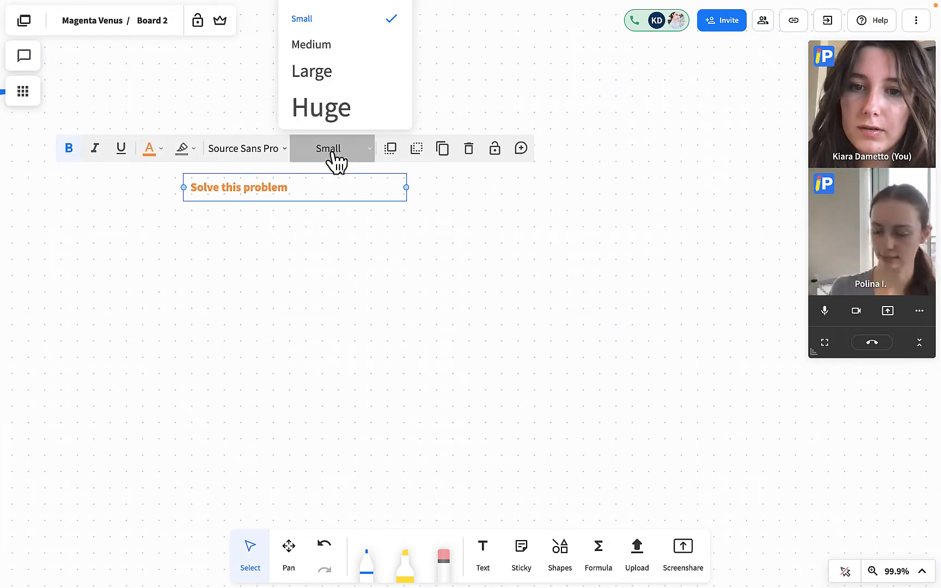
{"action": "left_click", "coordinate": [312, 72]}
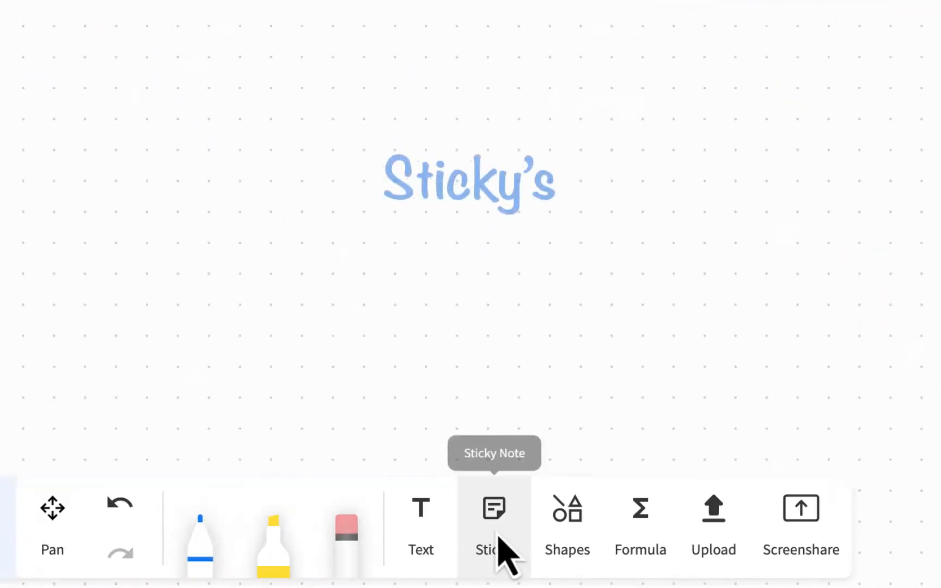
Step: Place a yellow sticky note below and left of the heading, reading "use a calculator"
{"action": "left_click", "coordinate": [451, 453]}
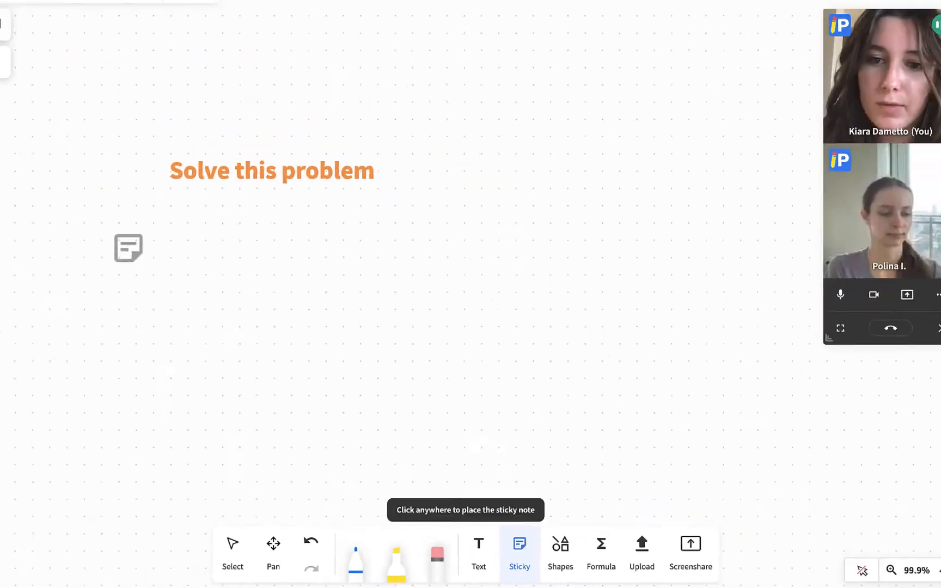
{"action": "left_click", "coordinate": [124, 244]}
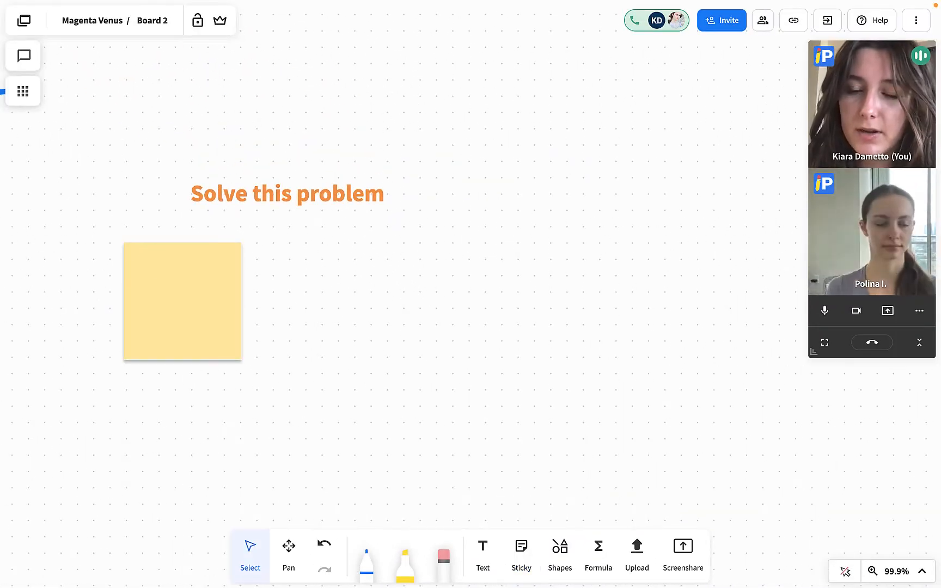
{"action": "type", "text": "use a calculator"}
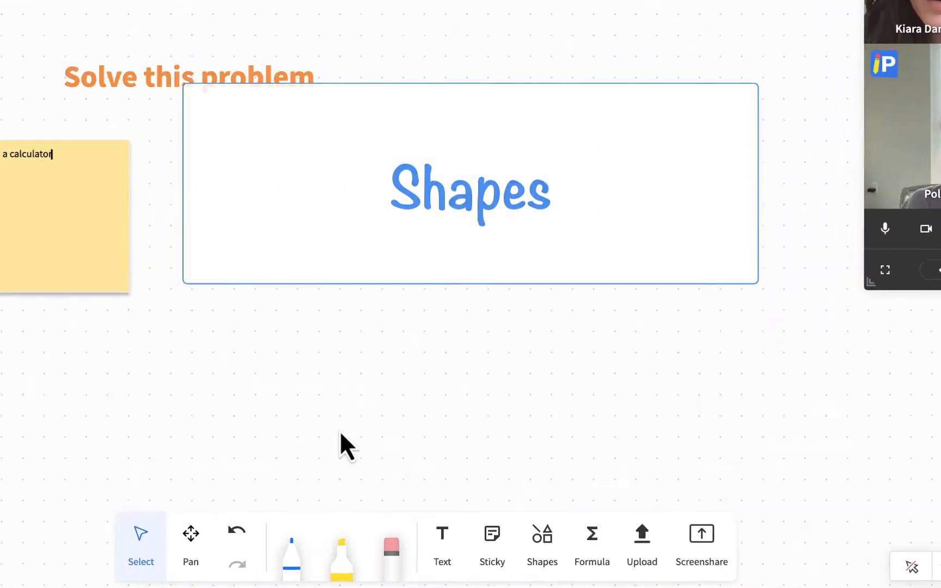
Step: Draw an arrow shape from the sticky note up to the start of the "Solve this problem" heading
{"action": "left_click", "coordinate": [443, 507]}
{"action": "left_click", "coordinate": [333, 175]}
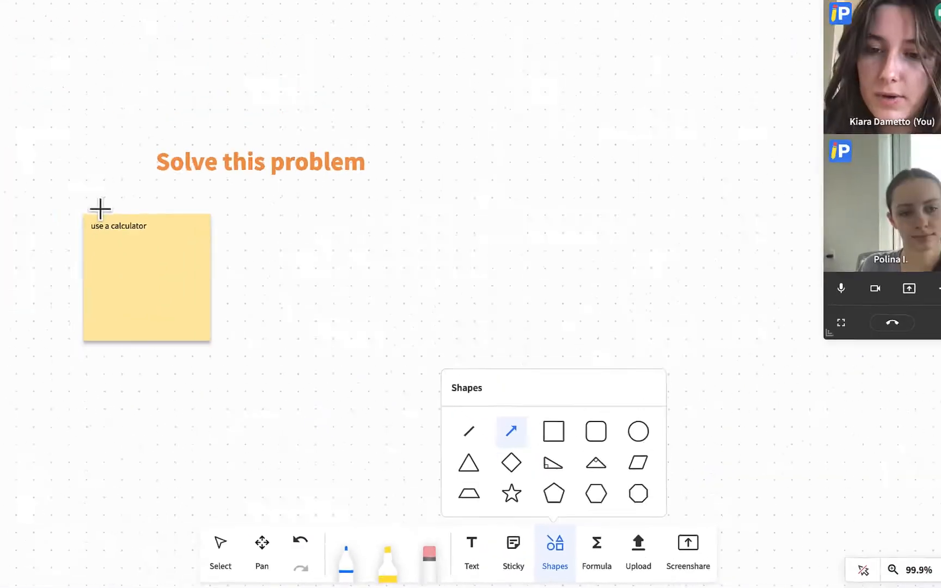
{"action": "left_click_drag", "start_coordinate": [177, 202], "coordinate": [186, 191]}
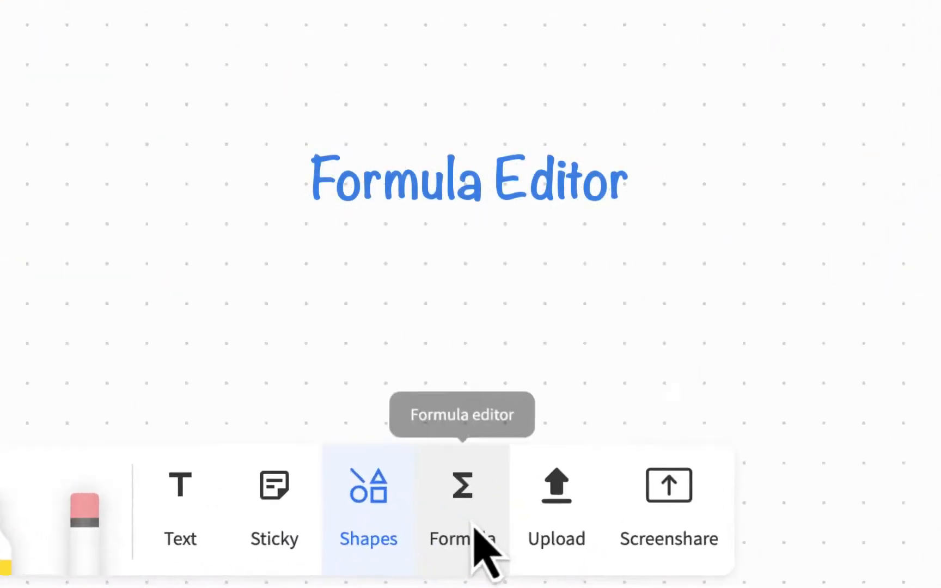
Step: Handwrite the formula (√4 + 9/3)^4 in the formula editor and place it just right of the heading
{"action": "left_click", "coordinate": [394, 497]}
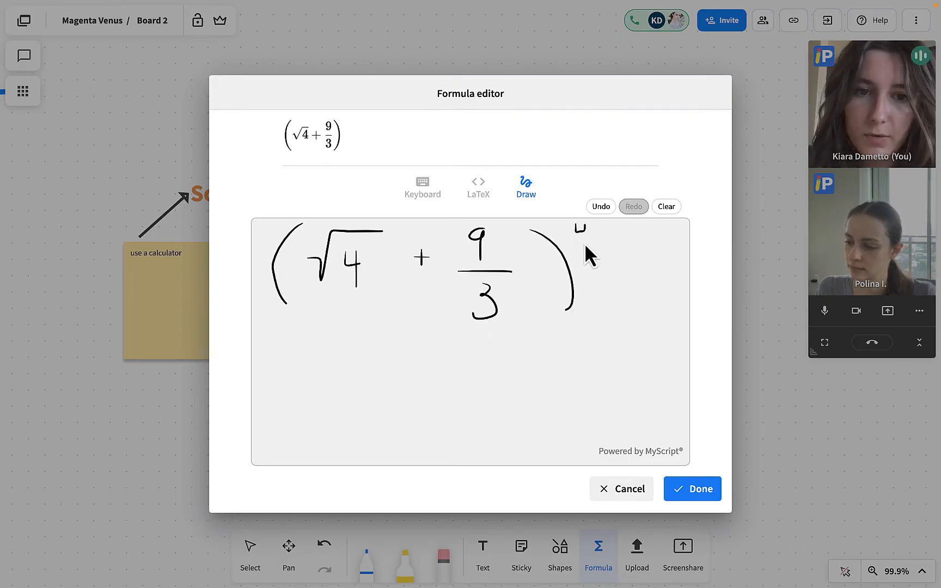
{"action": "left_click_drag", "start_coordinate": [584, 222], "coordinate": [584, 240]}
{"action": "left_click", "coordinate": [709, 493]}
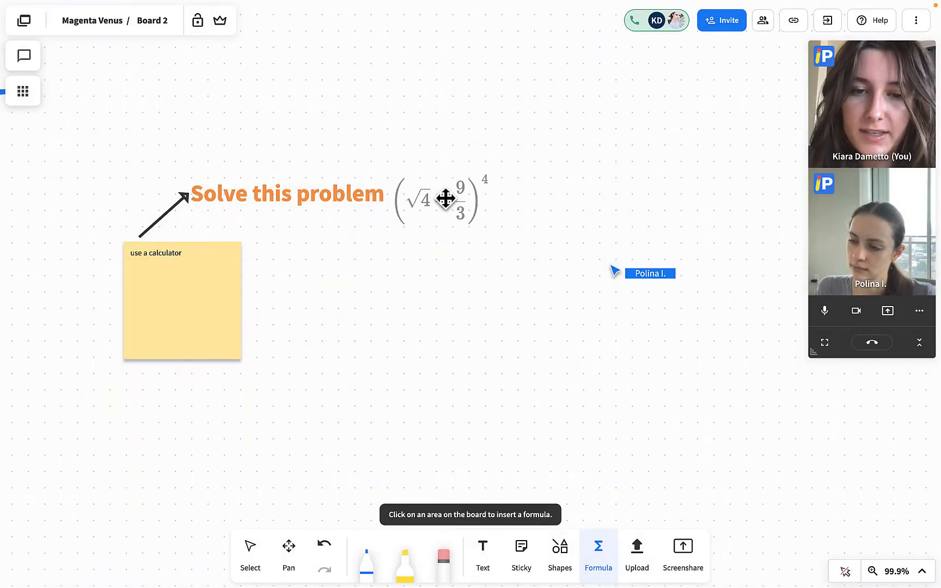
{"action": "left_click", "coordinate": [461, 206]}
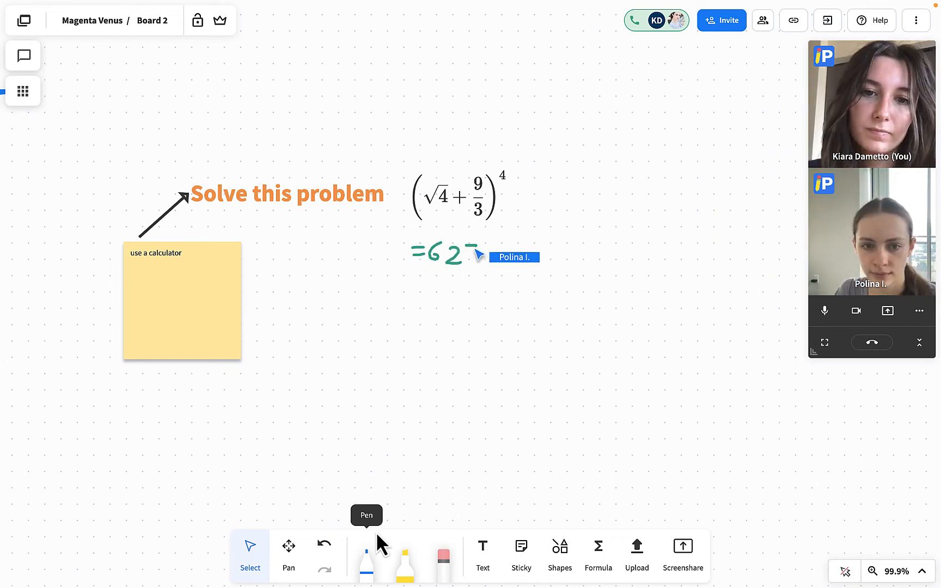
Step: Change the pen colour to red
{"action": "left_click", "coordinate": [372, 567]}
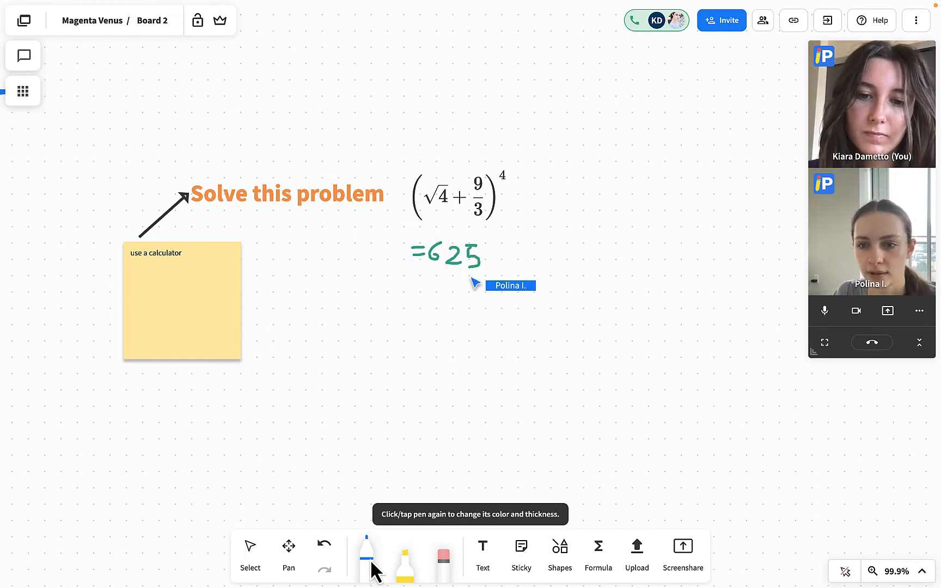
{"action": "left_click", "coordinate": [372, 567]}
{"action": "left_click", "coordinate": [408, 423]}
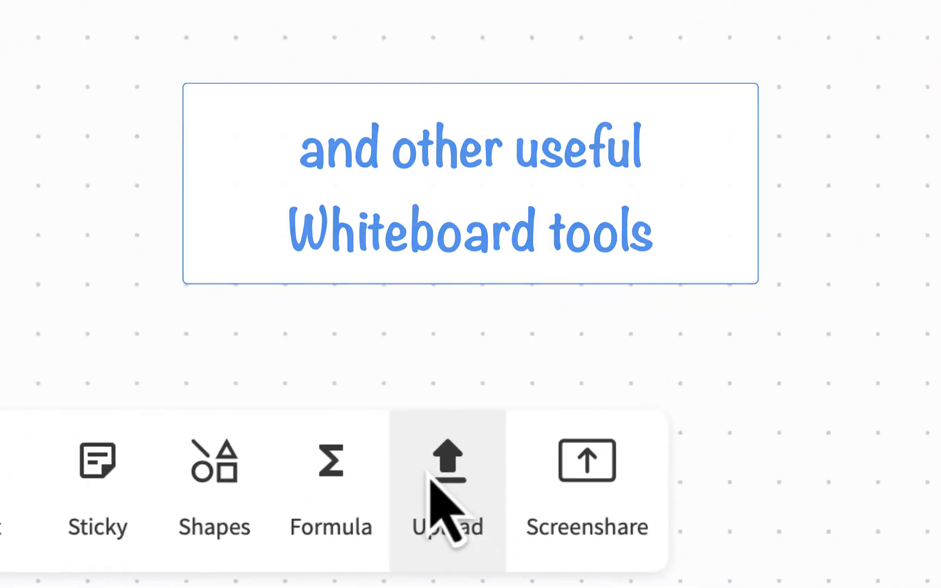
Step: Upload the file Shakespeare Essay.pdf from the computer into the space
{"action": "left_click", "coordinate": [637, 550]}
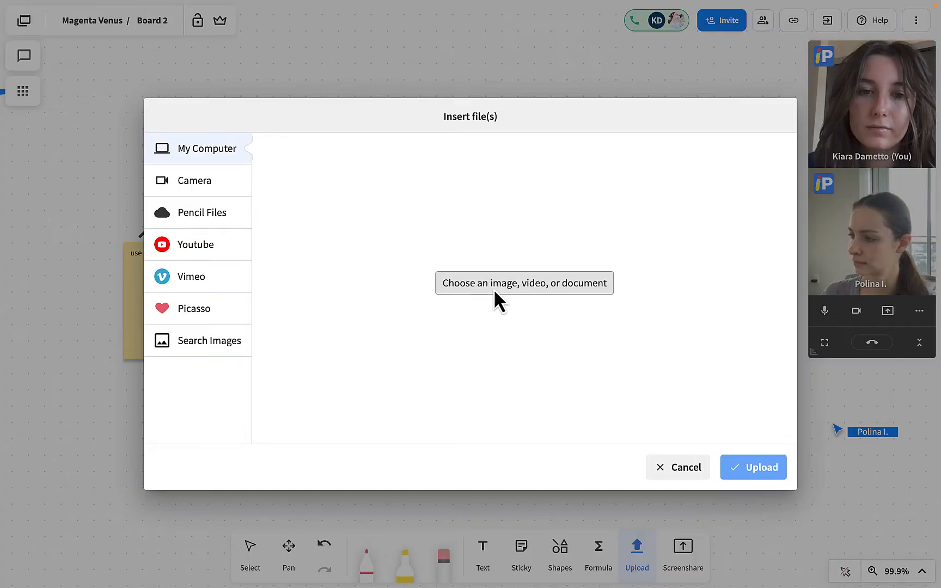
{"action": "left_click", "coordinate": [494, 290]}
{"action": "left_click", "coordinate": [368, 214]}
{"action": "left_click", "coordinate": [708, 419]}
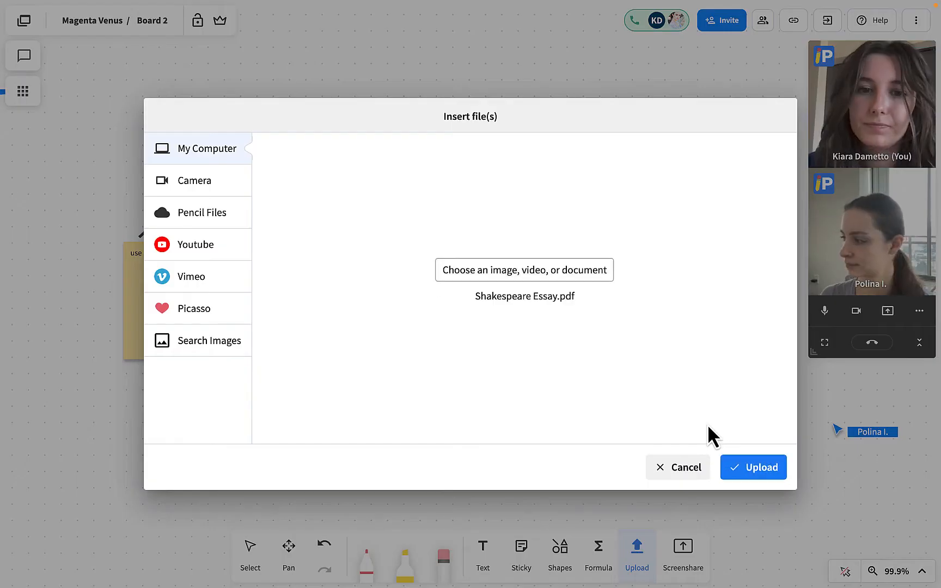
{"action": "left_click", "coordinate": [750, 473]}
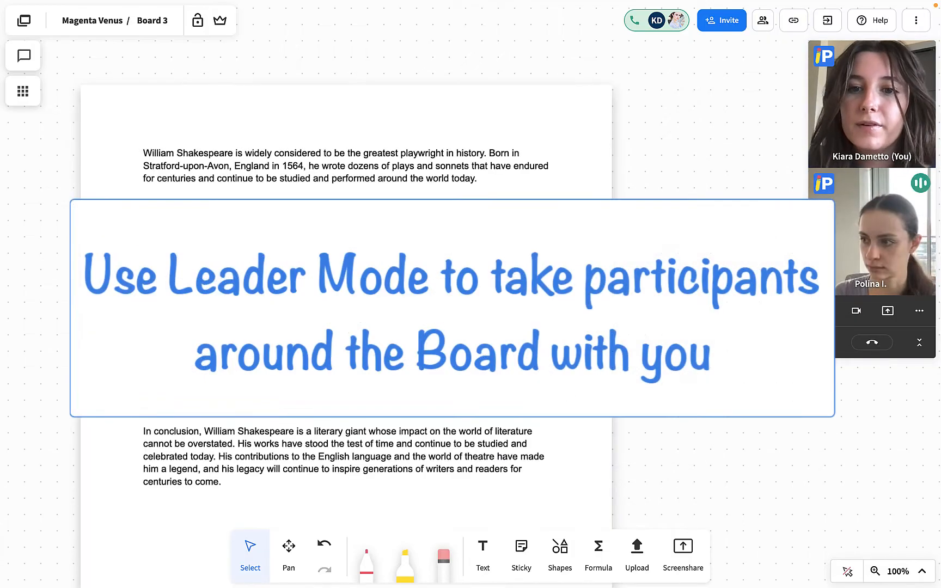
Step: Switch leader mode on and off again, and hide and restore the other participants' cursors
{"action": "left_click", "coordinate": [220, 20]}
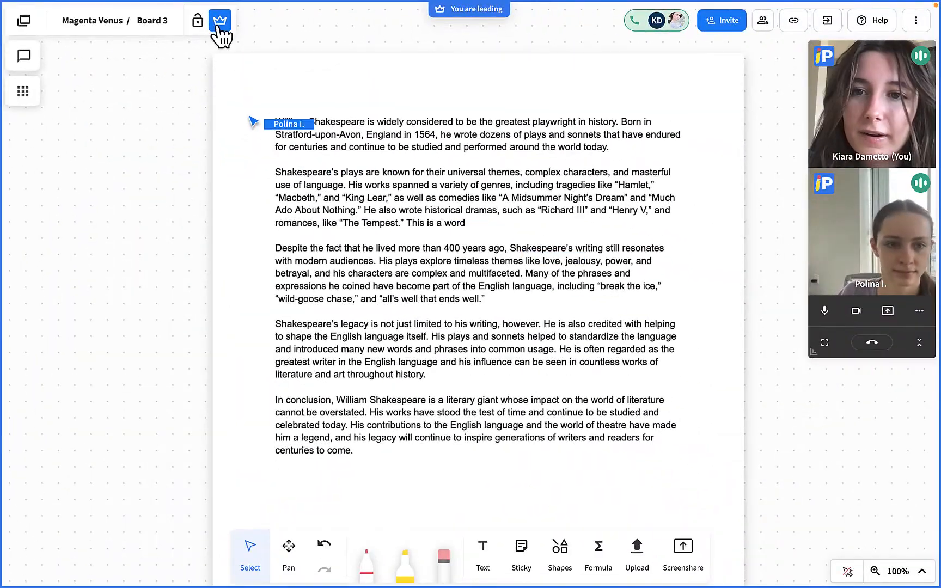
{"action": "left_click", "coordinate": [220, 22]}
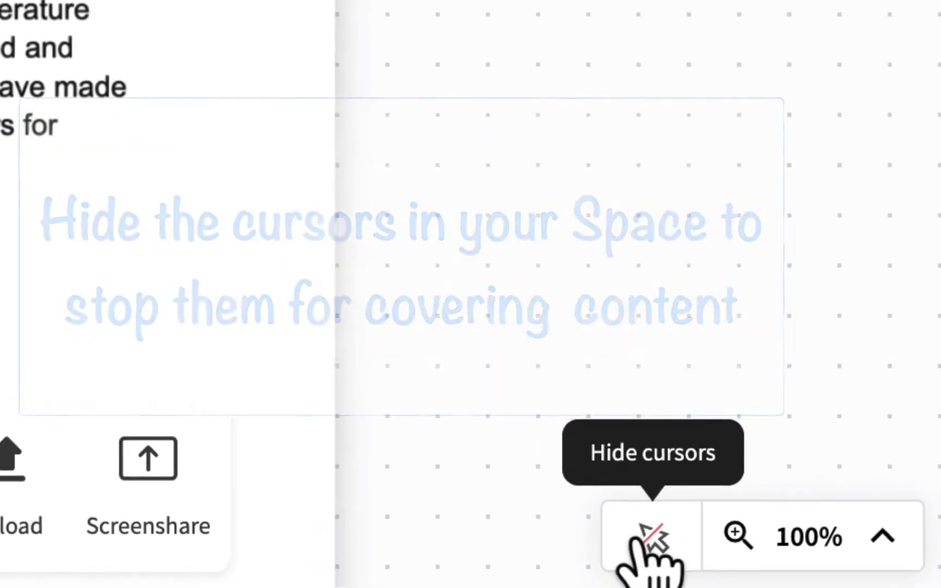
{"action": "left_click", "coordinate": [643, 539]}
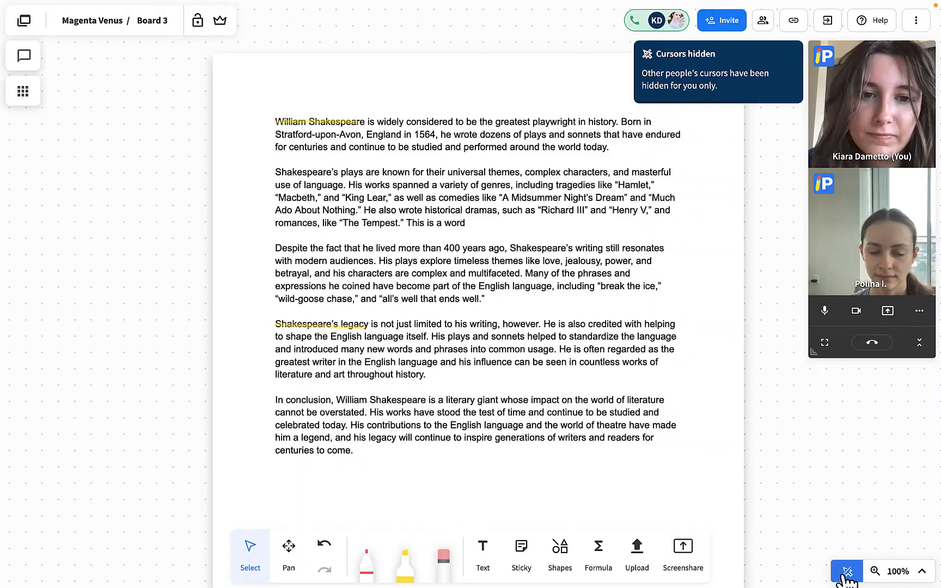
{"action": "left_click", "coordinate": [847, 573]}
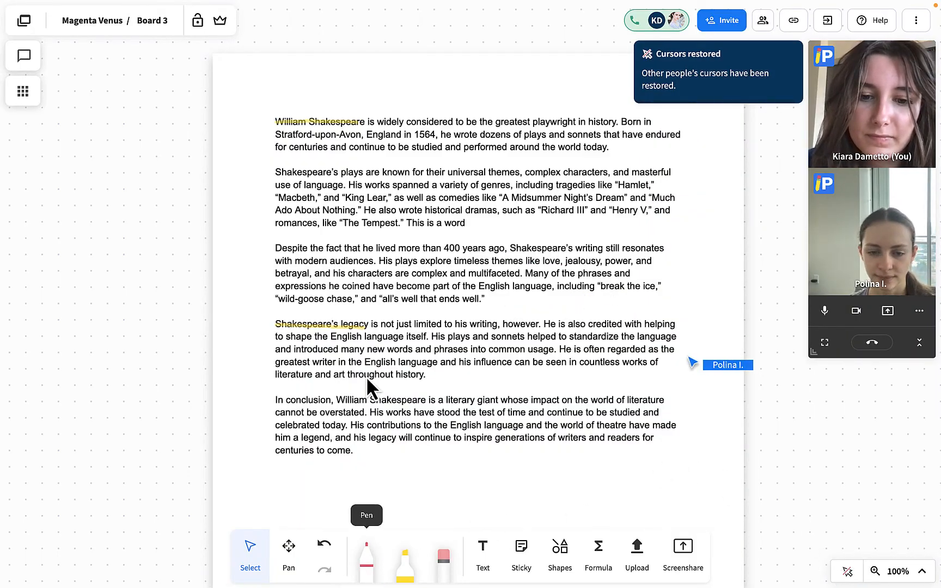
Step: Underline "with modern audiences" in the essay's third paragraph with the red pen
{"action": "left_click", "coordinate": [366, 561]}
{"action": "left_click_drag", "start_coordinate": [267, 266], "coordinate": [361, 268]}
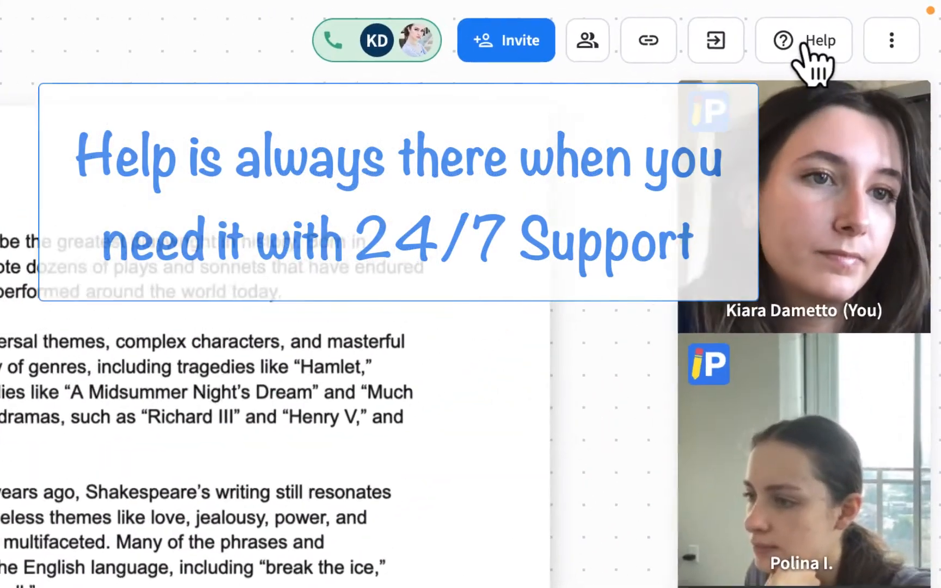
Step: Open the help and support chat window
{"action": "left_click", "coordinate": [801, 45]}
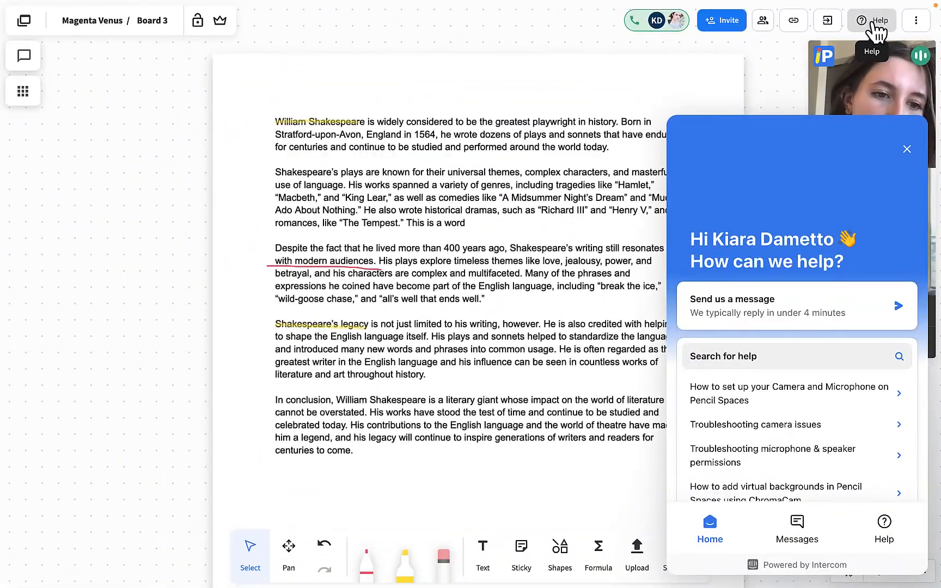